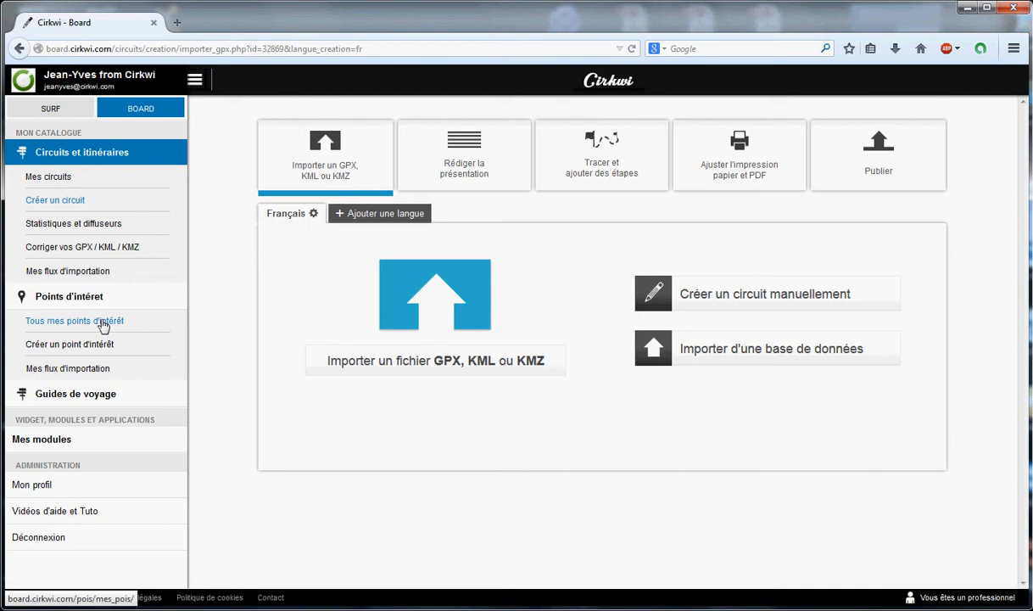
# Create a new circuit, open its route tracing and stage stage, and dismiss the beta version notice
pyautogui.click(71, 182)
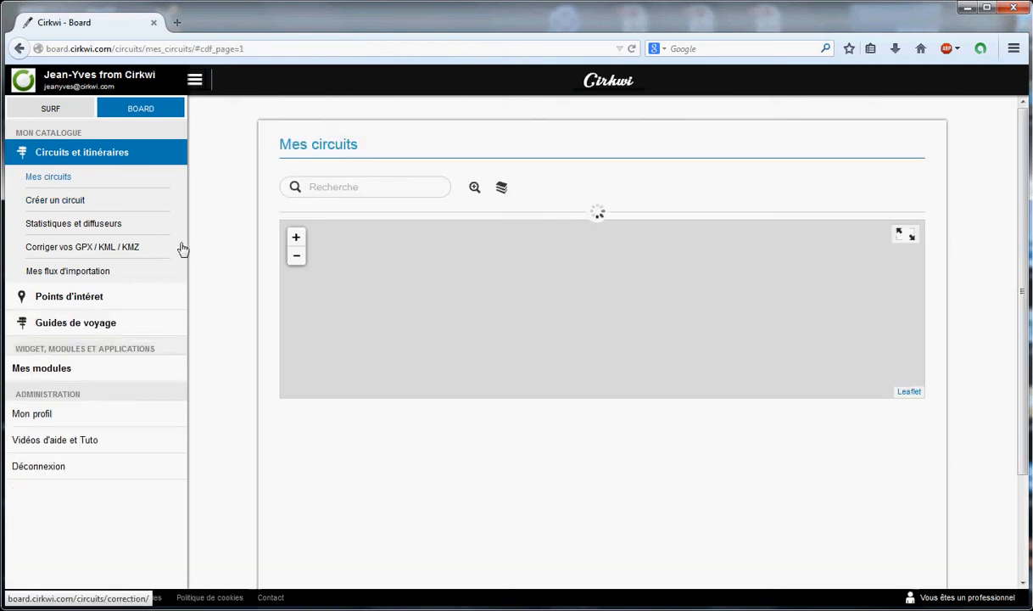
pyautogui.click(73, 202)
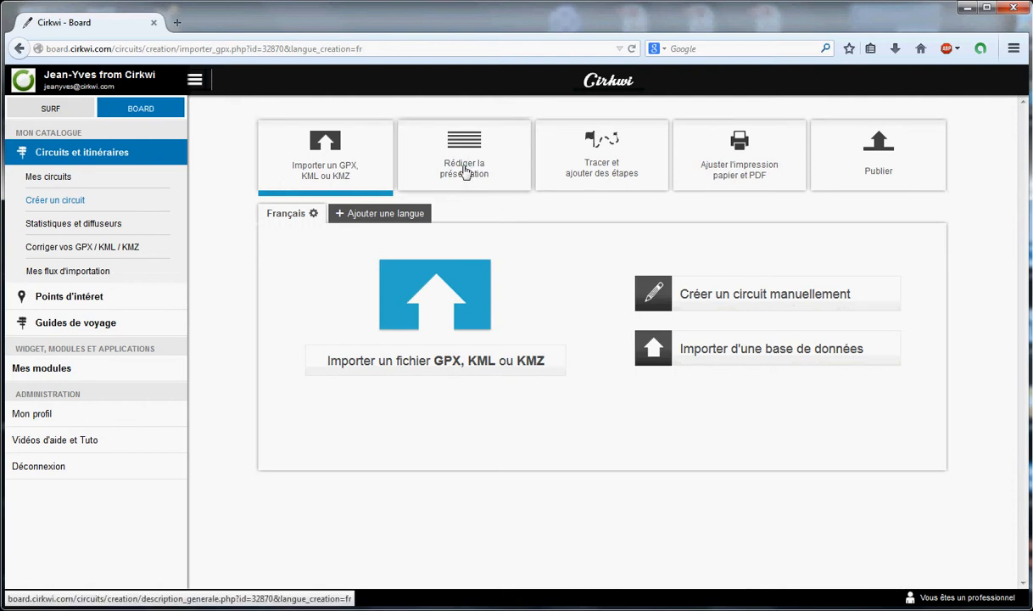
pyautogui.click(580, 161)
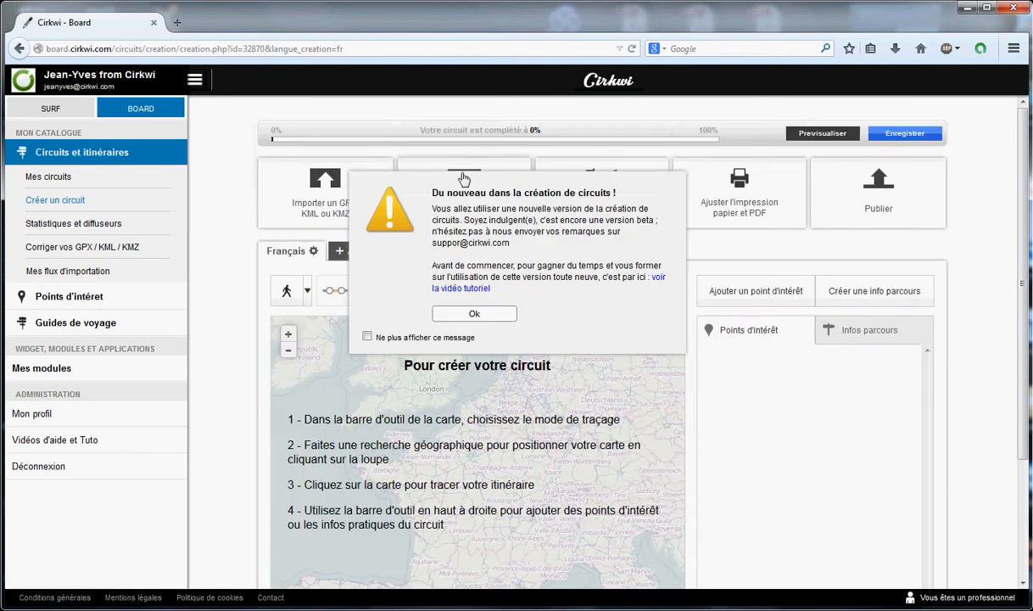
pyautogui.click(481, 313)
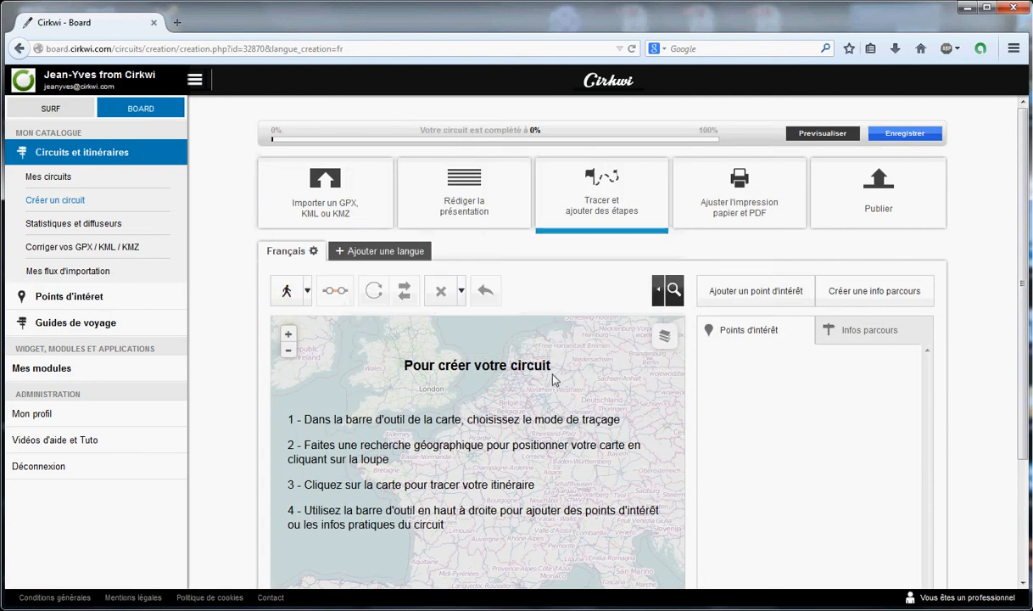
# Centre the circuit map on "place de bastille paris" and dismiss the drawing instructions covering it
pyautogui.click(665, 290)
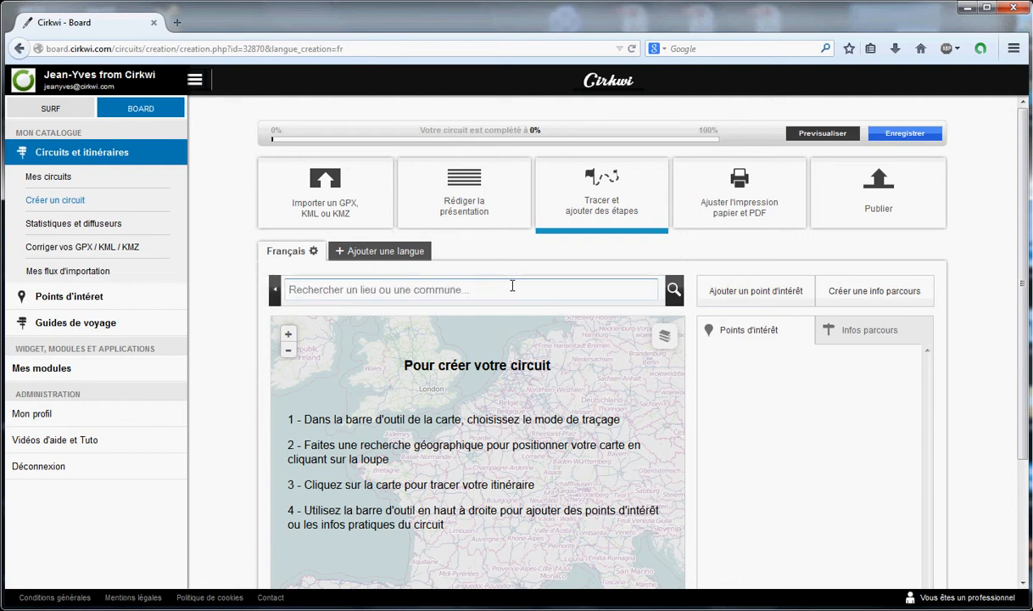
pyautogui.write('place de bastille ')
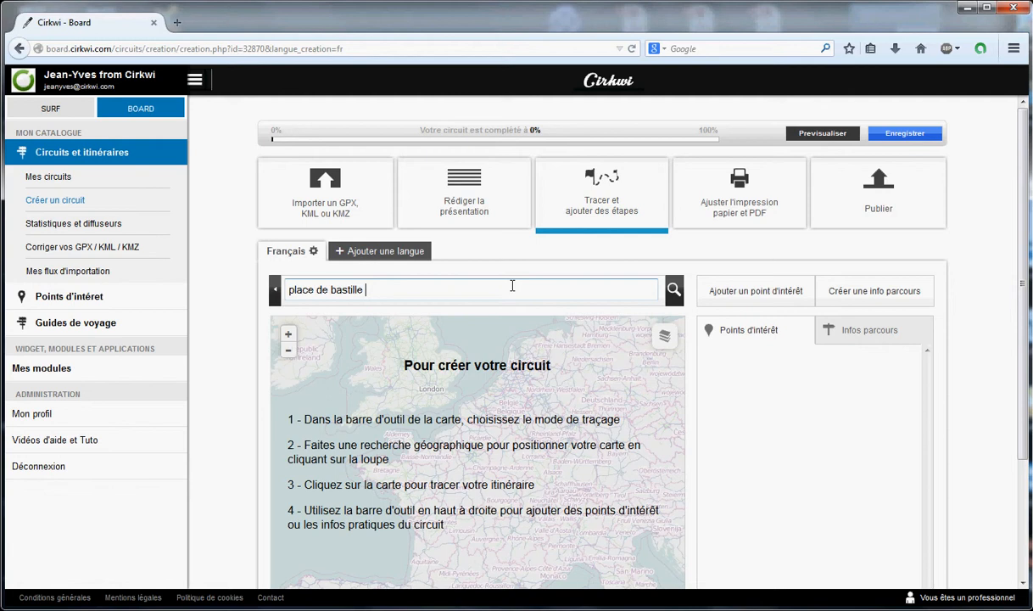
pyautogui.write('paris')
pyautogui.press('Return')
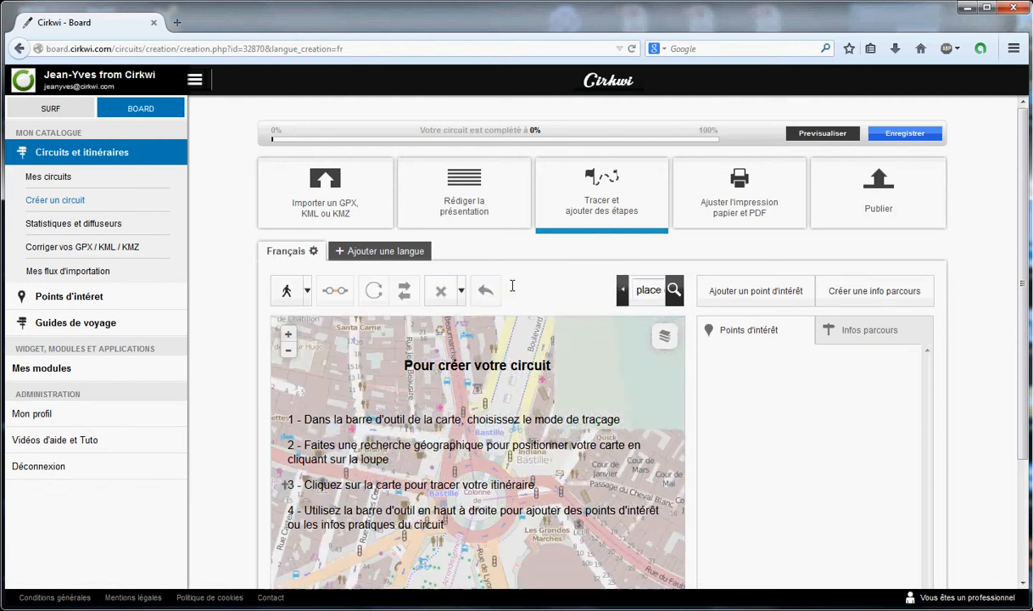
pyautogui.click(304, 381)
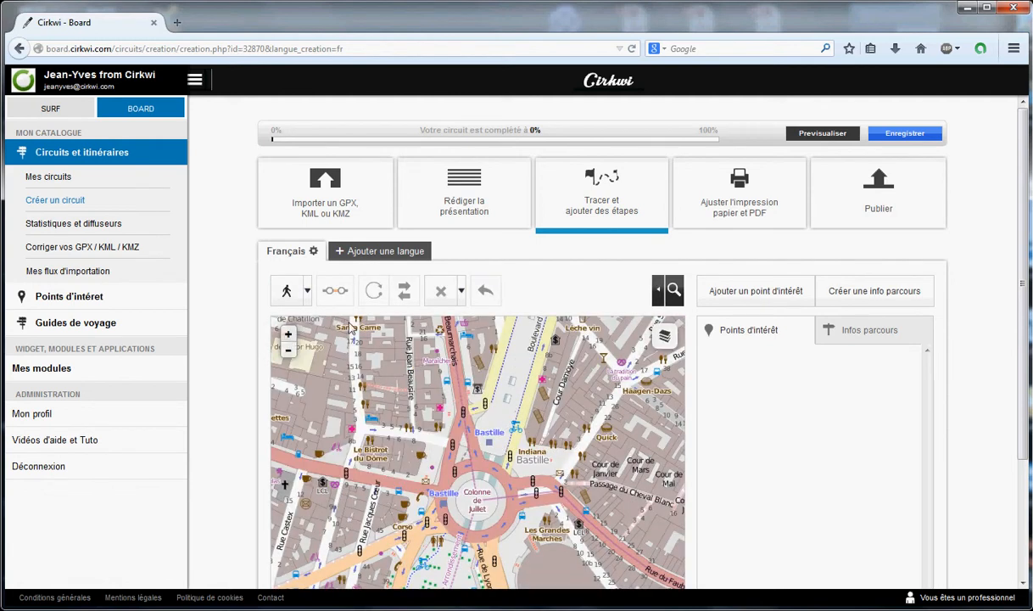
# Set the route tracing mode to car for drawing around Place de la Bastille
pyautogui.scroll(-3, 878, 399)
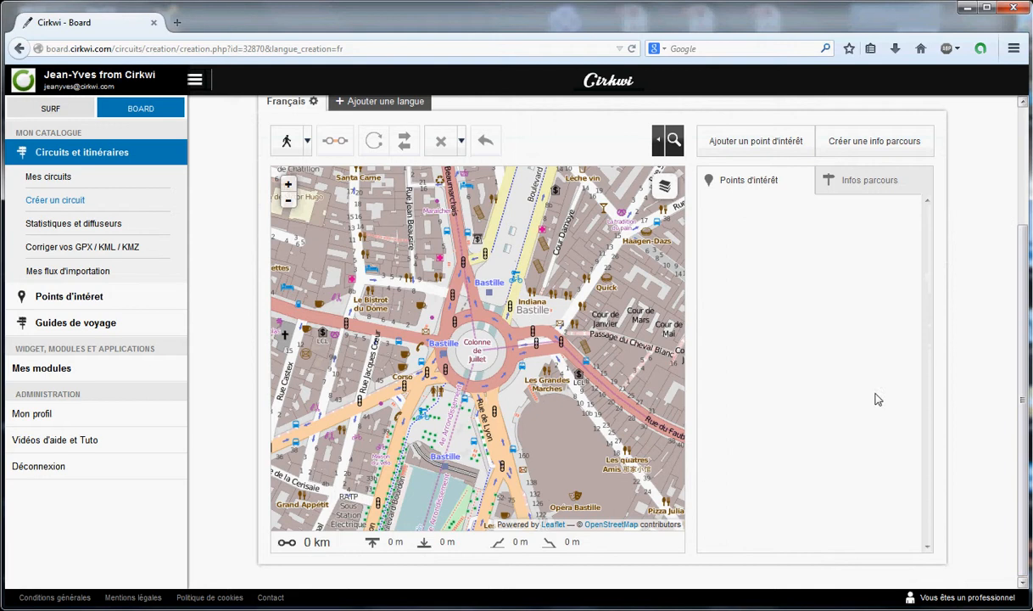
pyautogui.moveTo(477, 374); pyautogui.dragTo(487, 270)
pyautogui.click(282, 151)
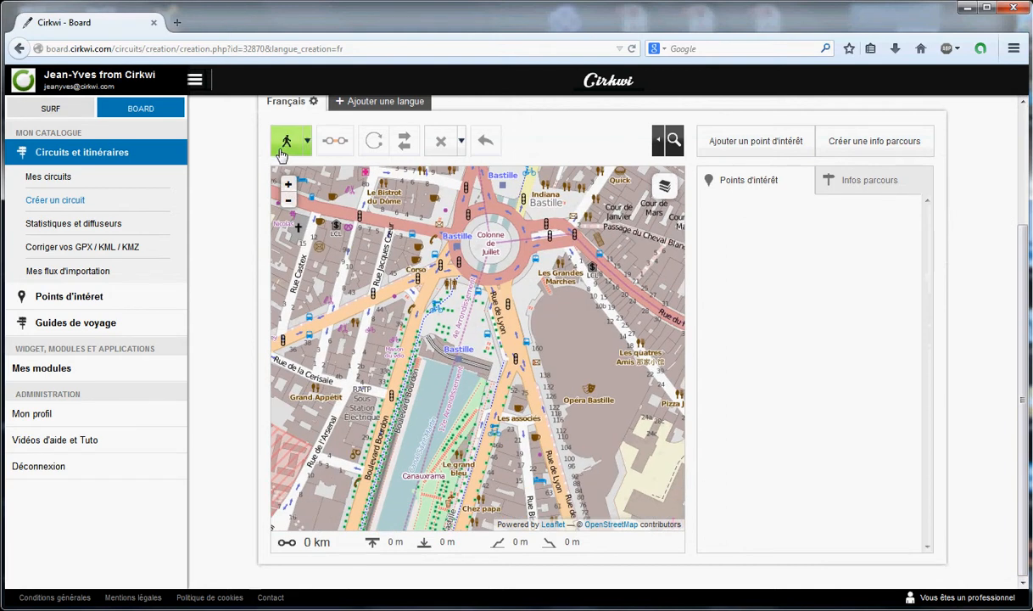
pyautogui.click(303, 153)
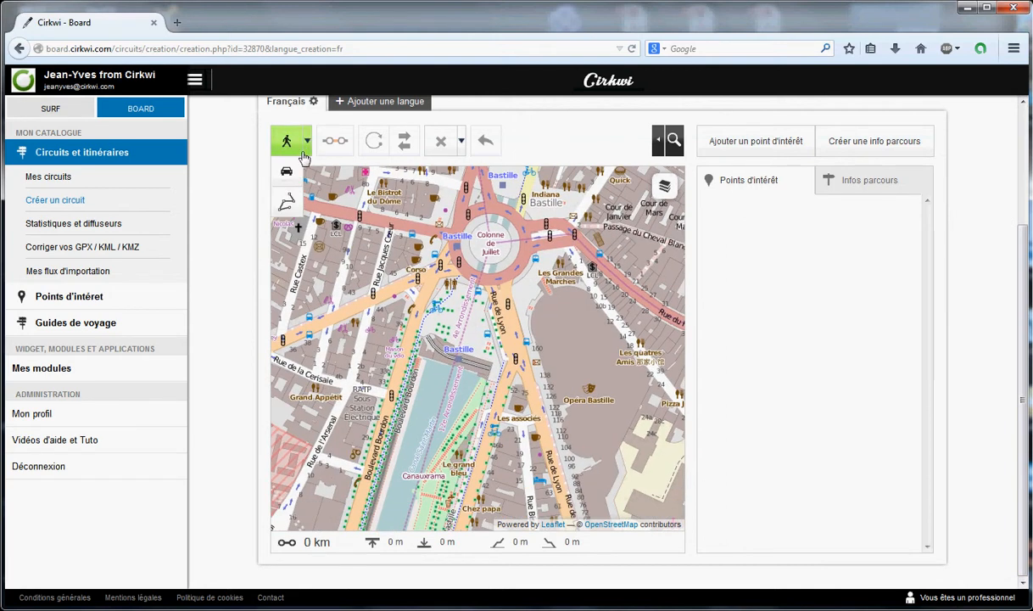
pyautogui.click(286, 170)
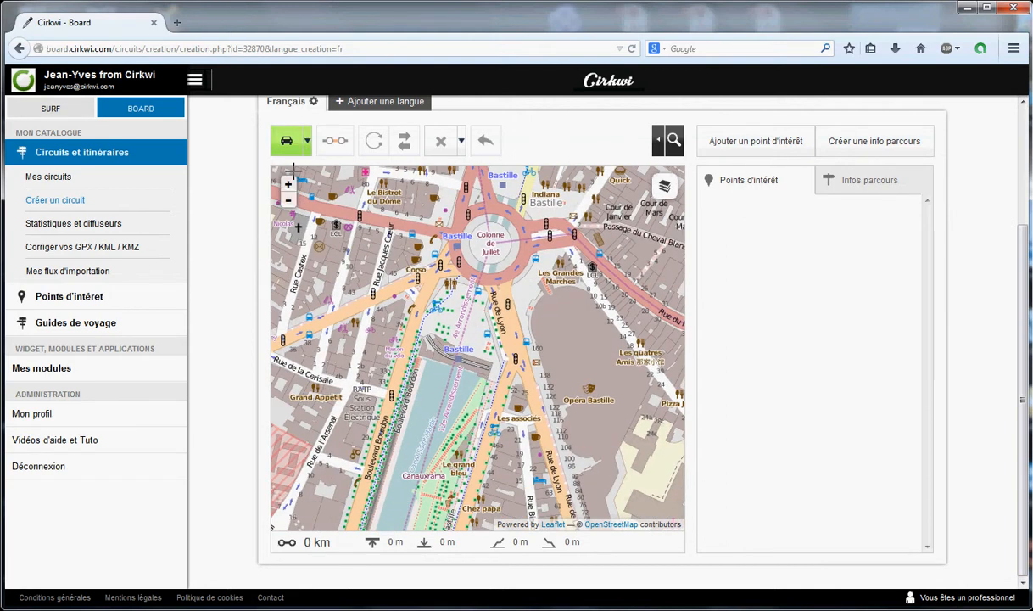
# Trace a route of about 0.6 km from north of Place de la Bastille along Boulevard Bourdon to Boulevard de la Bastille at Rue Lacuée
pyautogui.click(468, 174)
pyautogui.click(404, 353)
pyautogui.moveTo(386, 466); pyautogui.dragTo(457, 221)
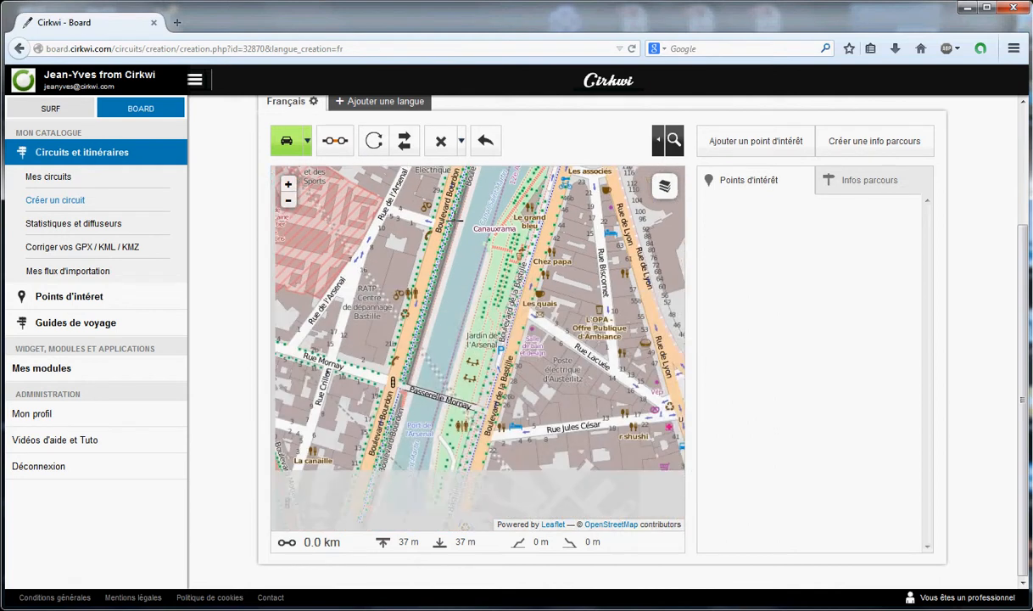
pyautogui.click(389, 376)
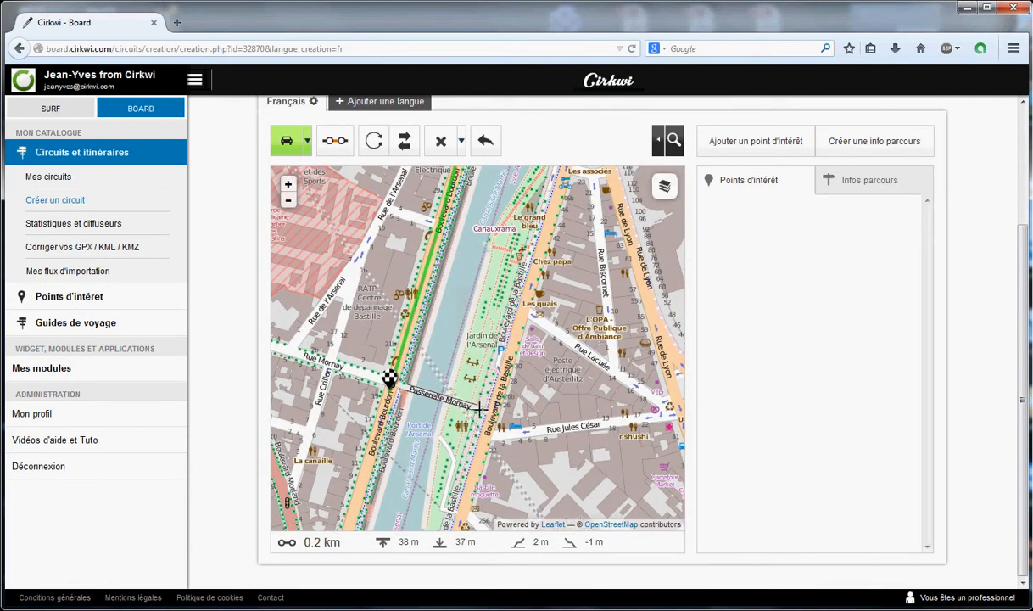
pyautogui.click(503, 299)
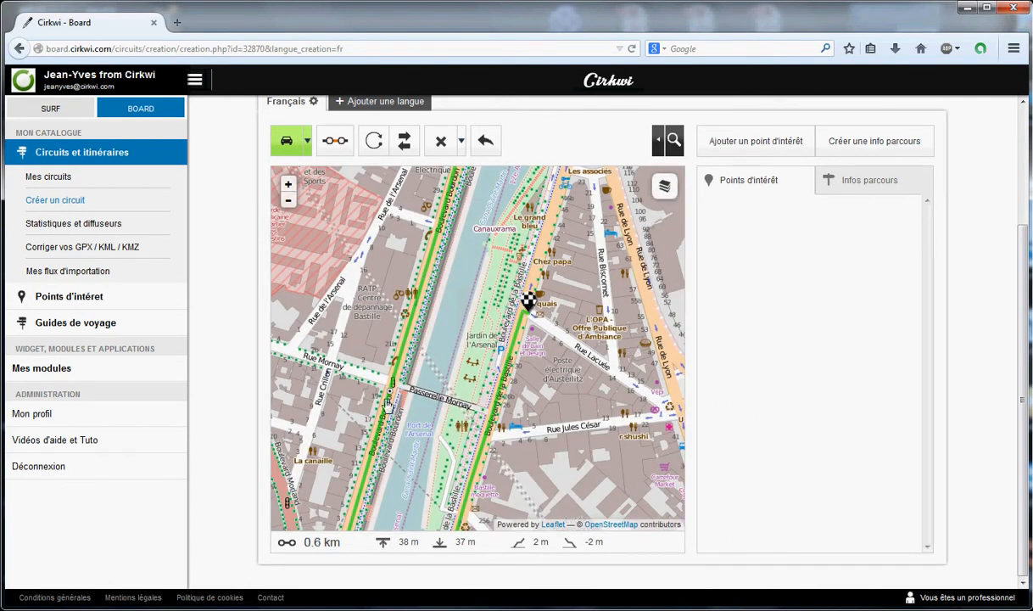
# Activate the selection of a portion of the traced route and acknowledge its instructions
pyautogui.scroll(-3, 383, 383)
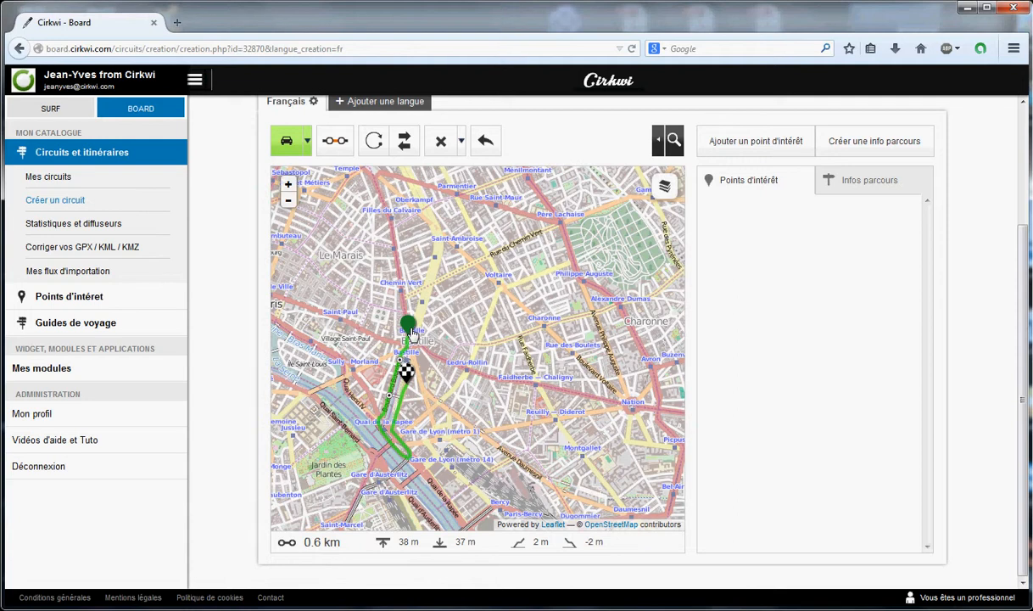
pyautogui.scroll(2, 417, 331)
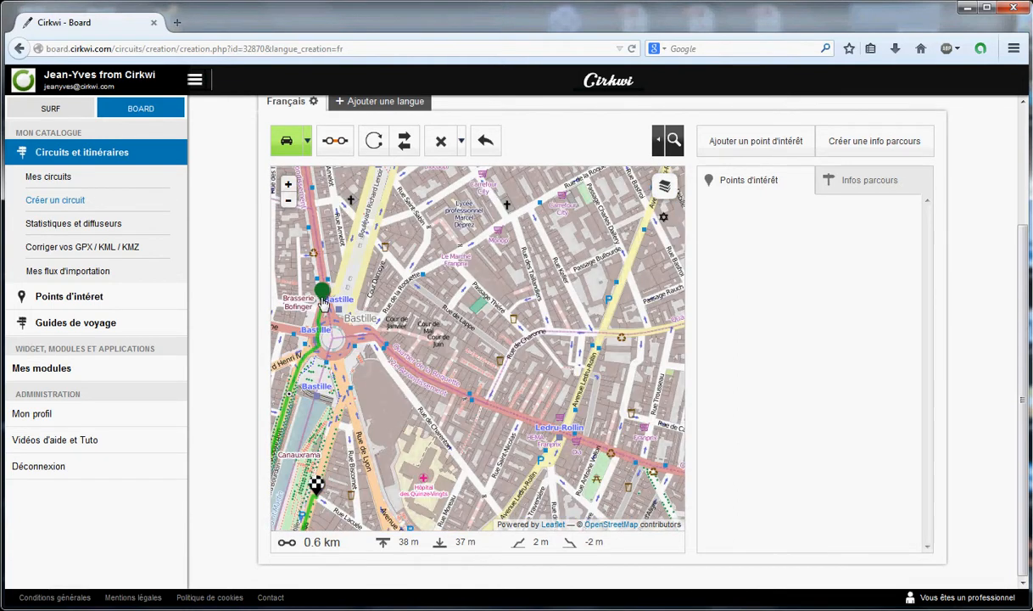
pyautogui.moveTo(389, 397); pyautogui.dragTo(428, 301)
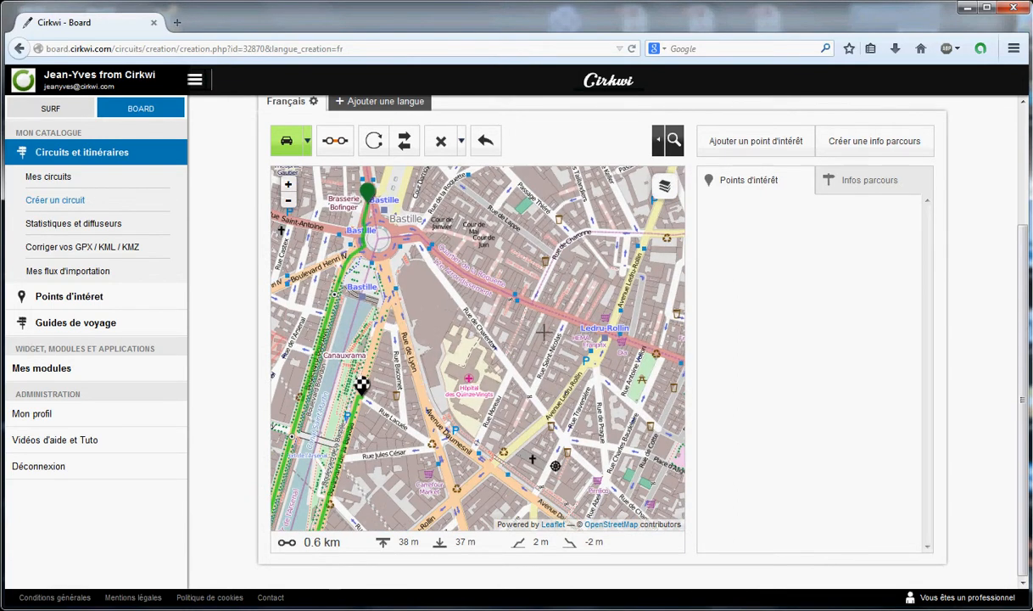
pyautogui.moveTo(476, 268); pyautogui.dragTo(556, 269)
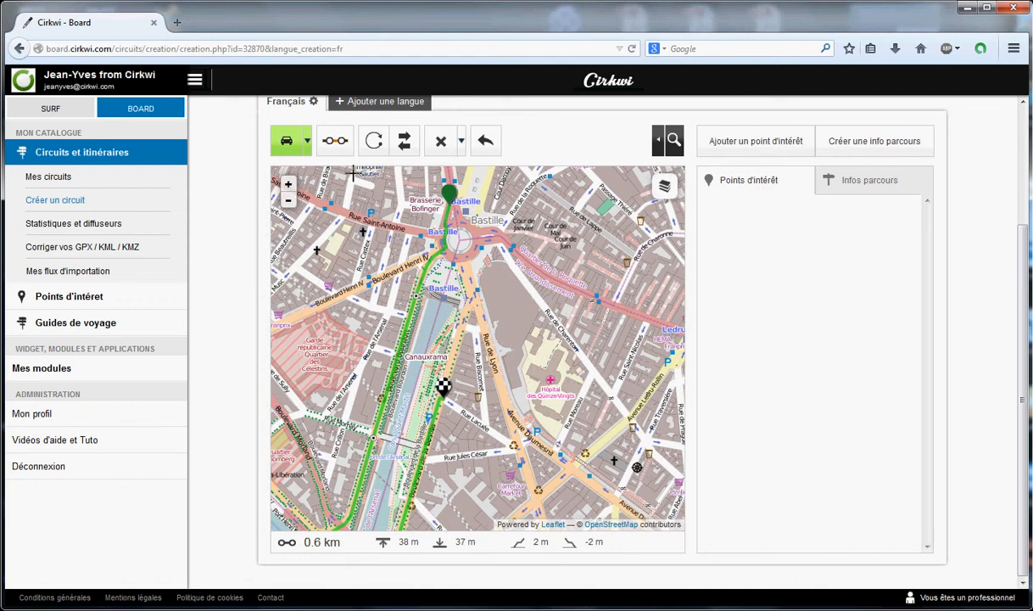
pyautogui.click(335, 153)
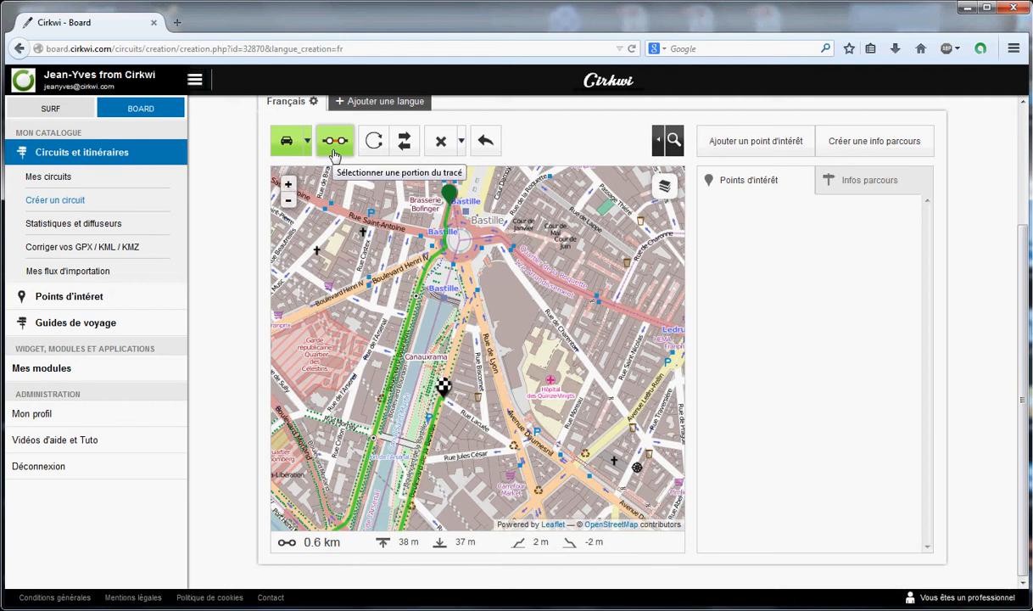
pyautogui.click(335, 154)
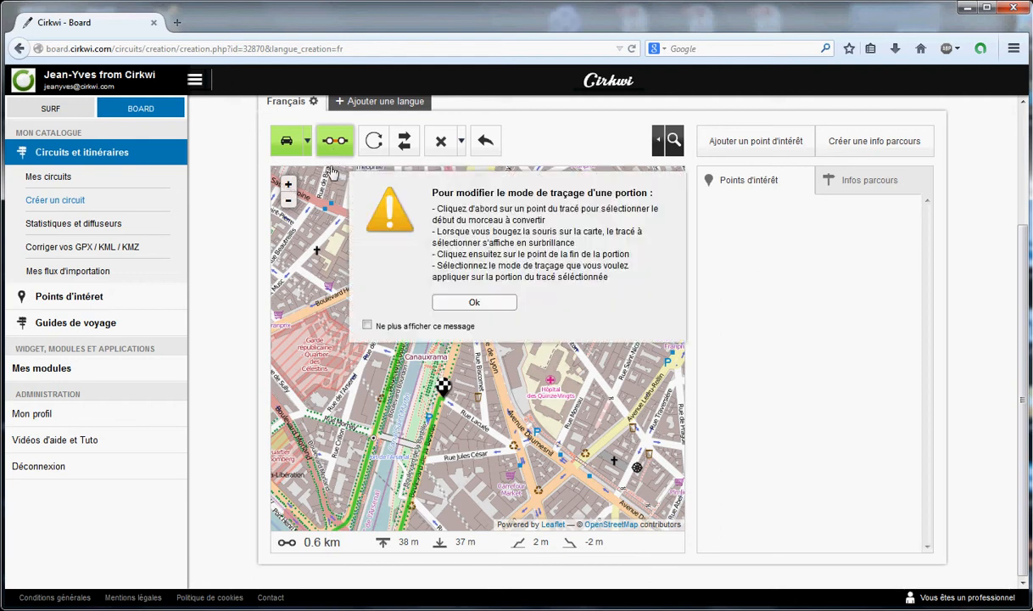
pyautogui.click(486, 301)
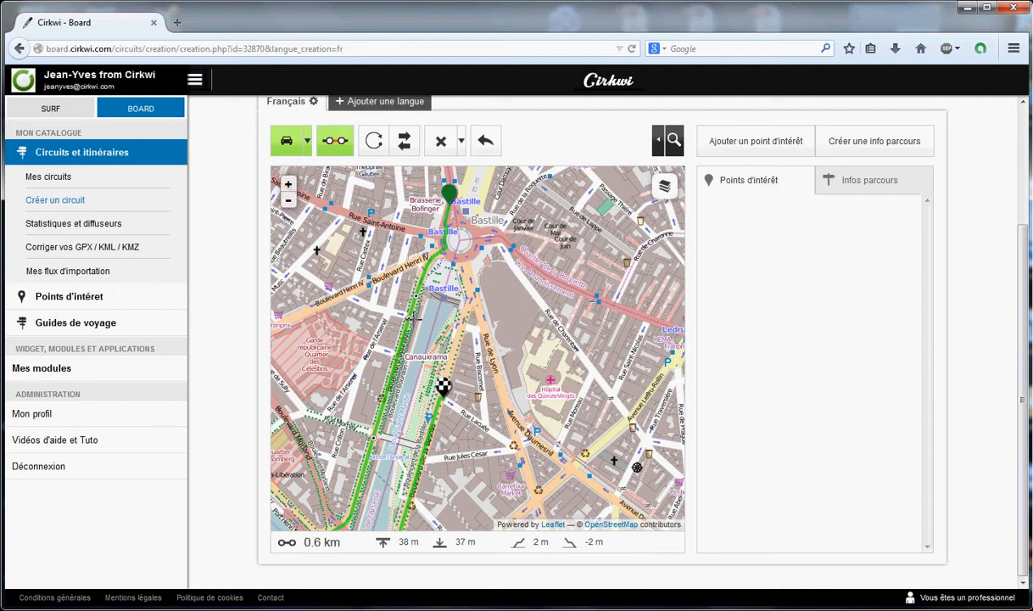
pyautogui.click(459, 148)
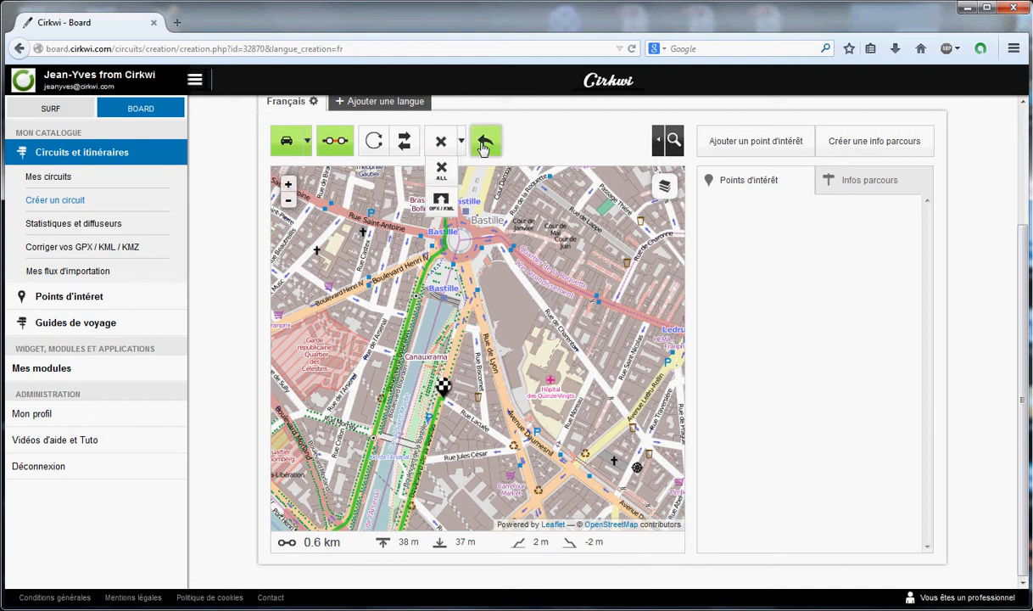
pyautogui.click(463, 151)
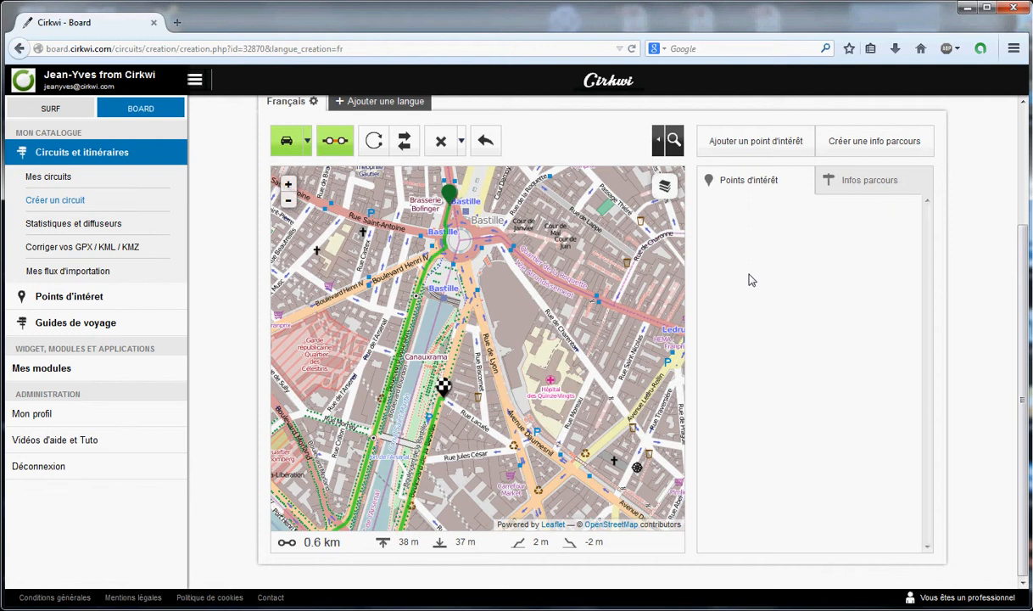
# Create a route info entry by placing it on the map along Boulevard Bourdon, beside the canal
pyautogui.click(859, 147)
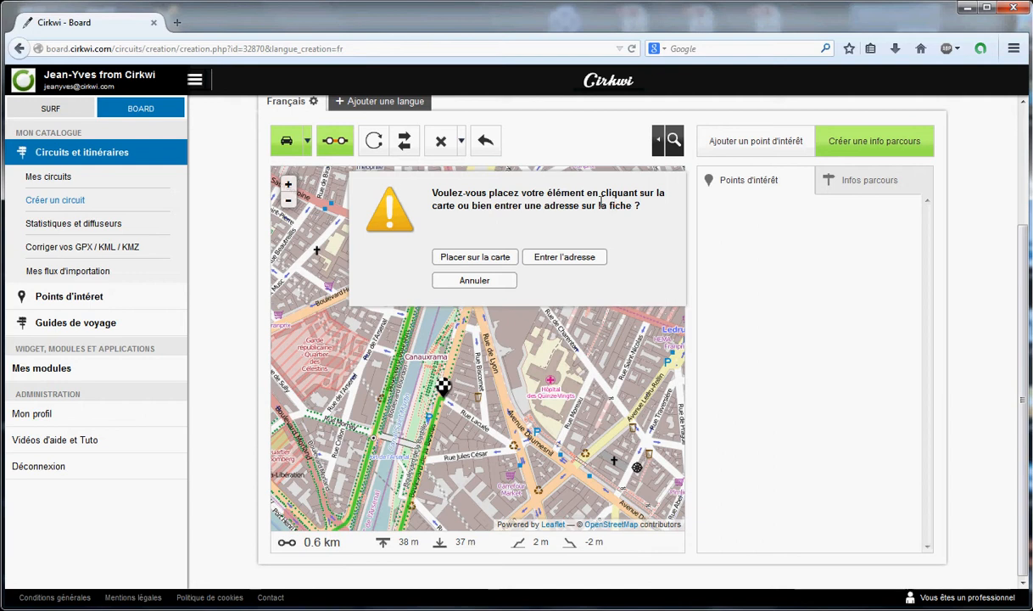
pyautogui.click(502, 258)
pyautogui.moveTo(449, 456)
pyautogui.mouseDown()
pyautogui.moveTo(491, 338)
pyautogui.moveTo(542, 449)
pyautogui.mouseUp()
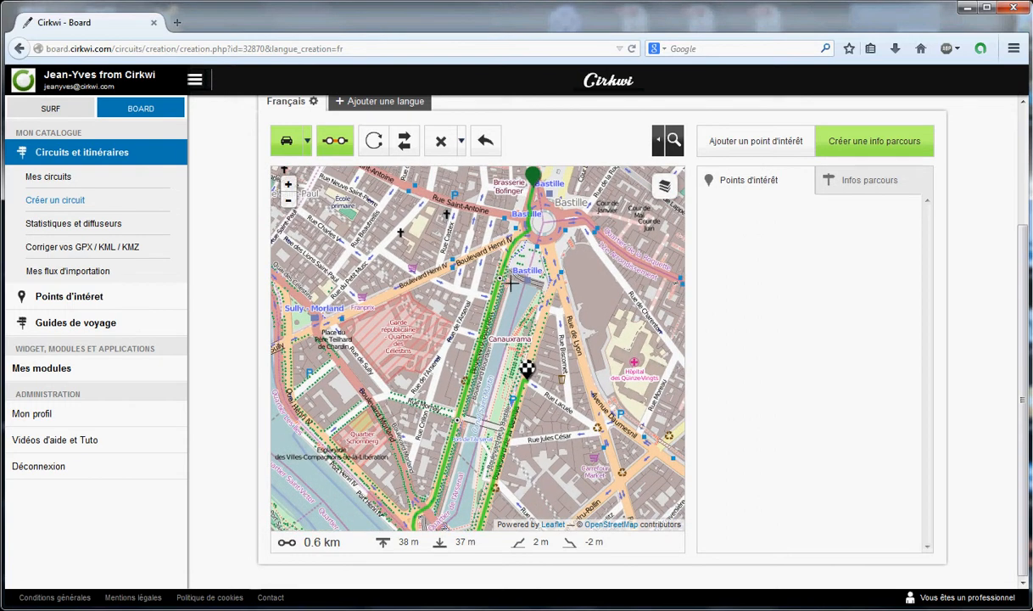
pyautogui.click(487, 322)
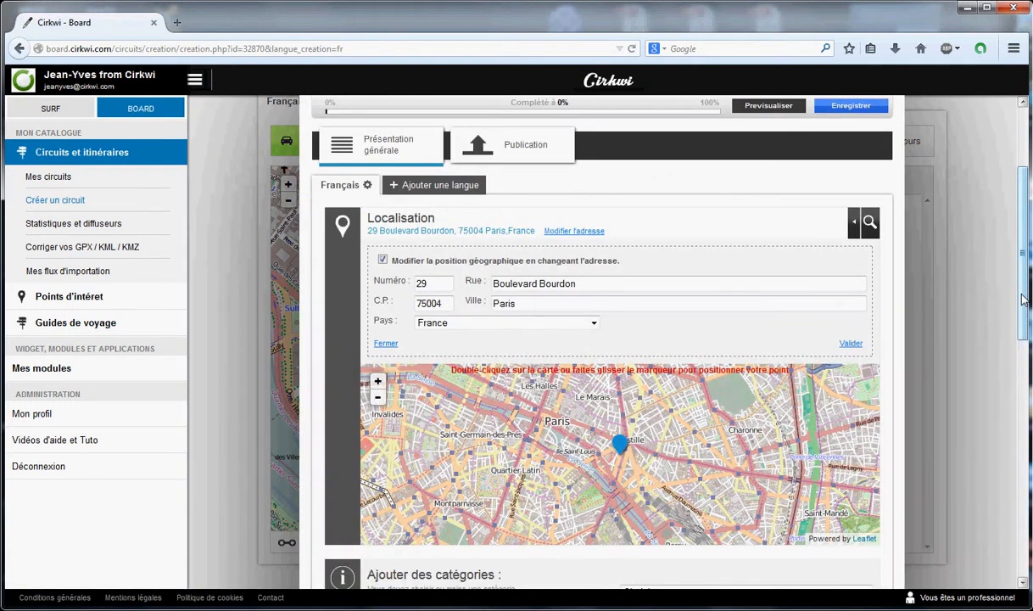
# Validate the address of the route info entry in its location section
pyautogui.moveTo(1021, 300); pyautogui.dragTo(1027, 333)
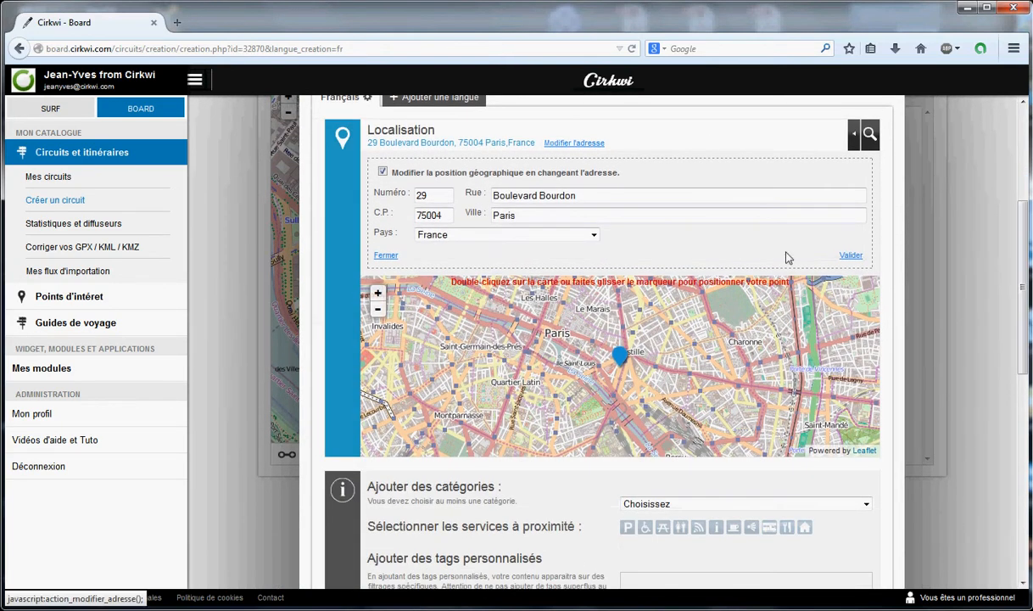
pyautogui.click(850, 256)
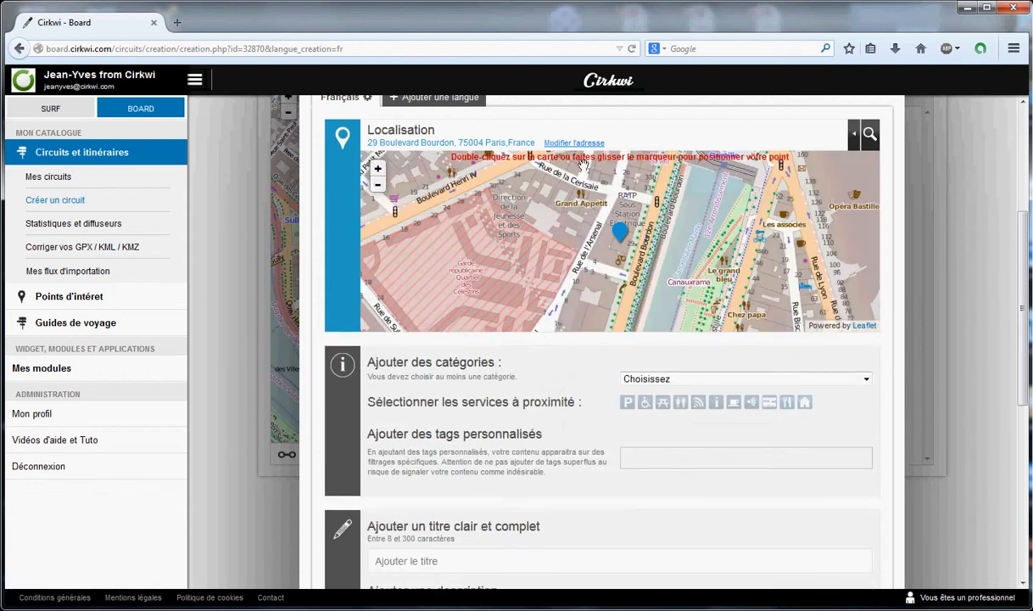
pyautogui.click(853, 134)
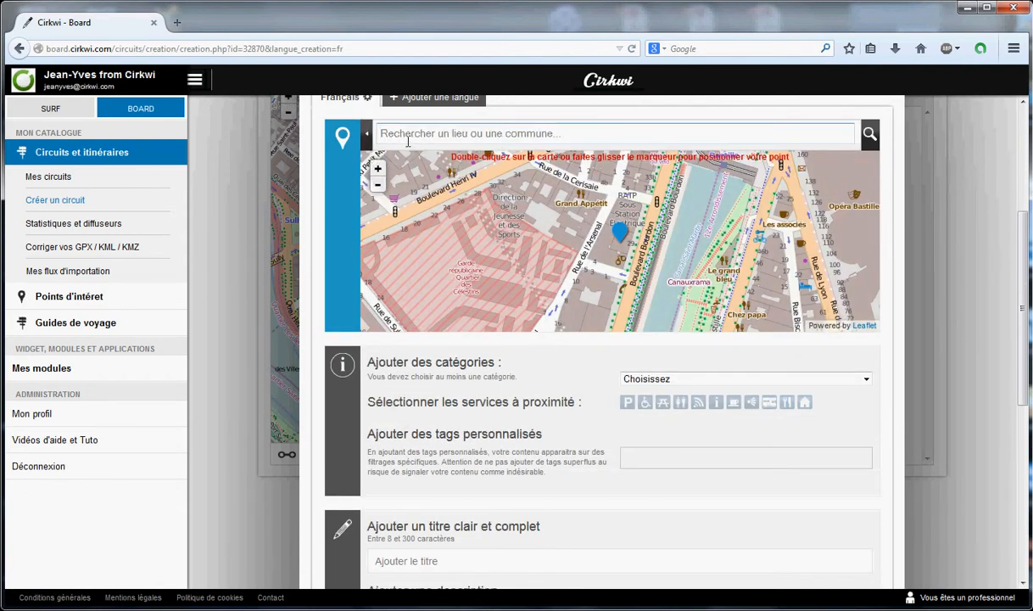
pyautogui.click(366, 133)
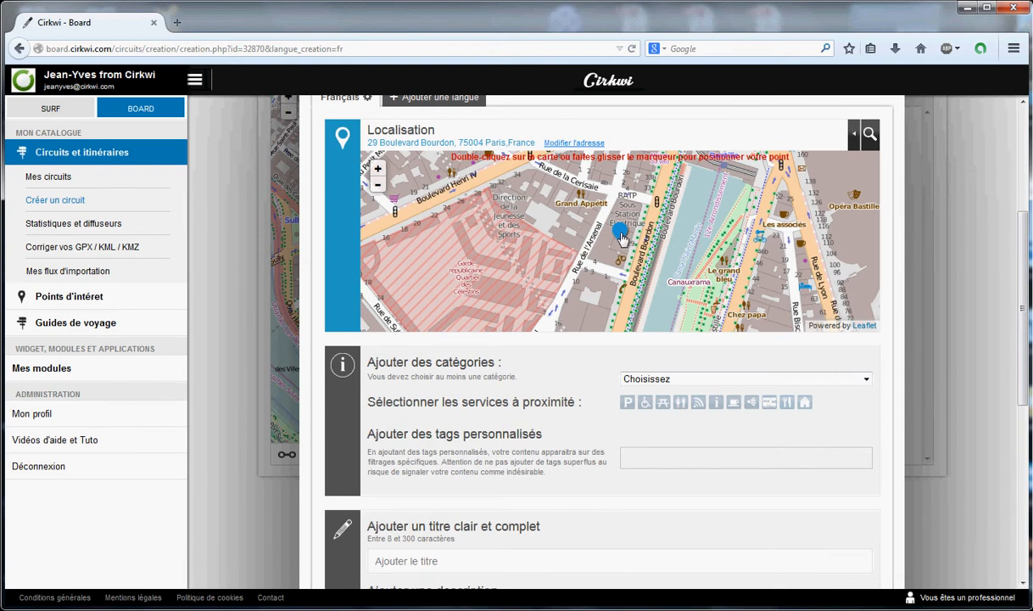
# Reposition the route info marker, trying Rue Bassompierre and Rue de l'Arsenal before placing it on Boulevard Bourdon
pyautogui.moveTo(637, 302)
pyautogui.mouseDown()
pyautogui.moveTo(676, 262)
pyautogui.moveTo(666, 273)
pyautogui.mouseUp()
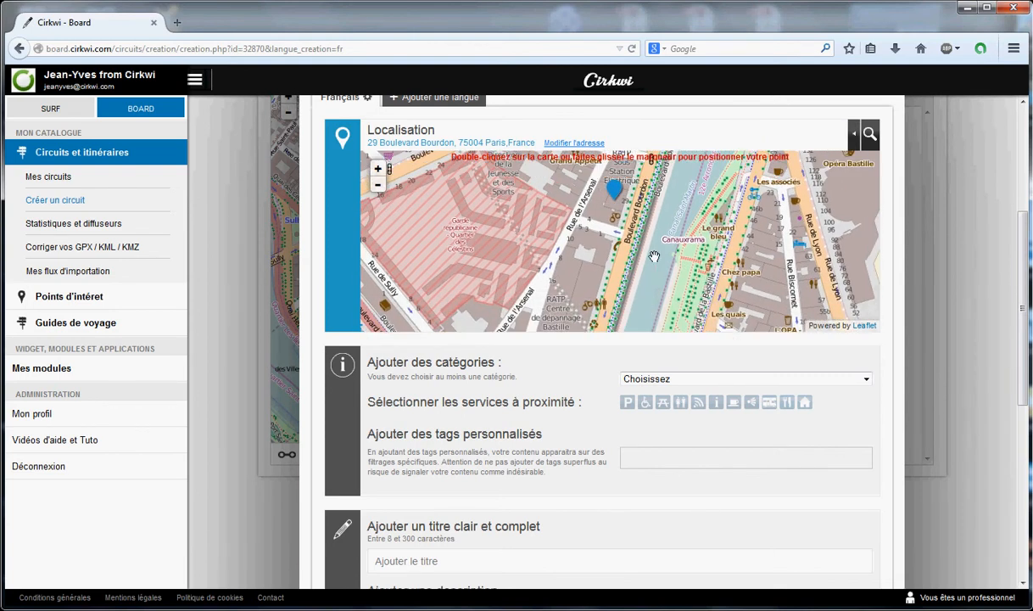
pyautogui.moveTo(612, 197)
pyautogui.mouseDown()
pyautogui.moveTo(624, 219)
pyautogui.moveTo(576, 209)
pyautogui.mouseUp()
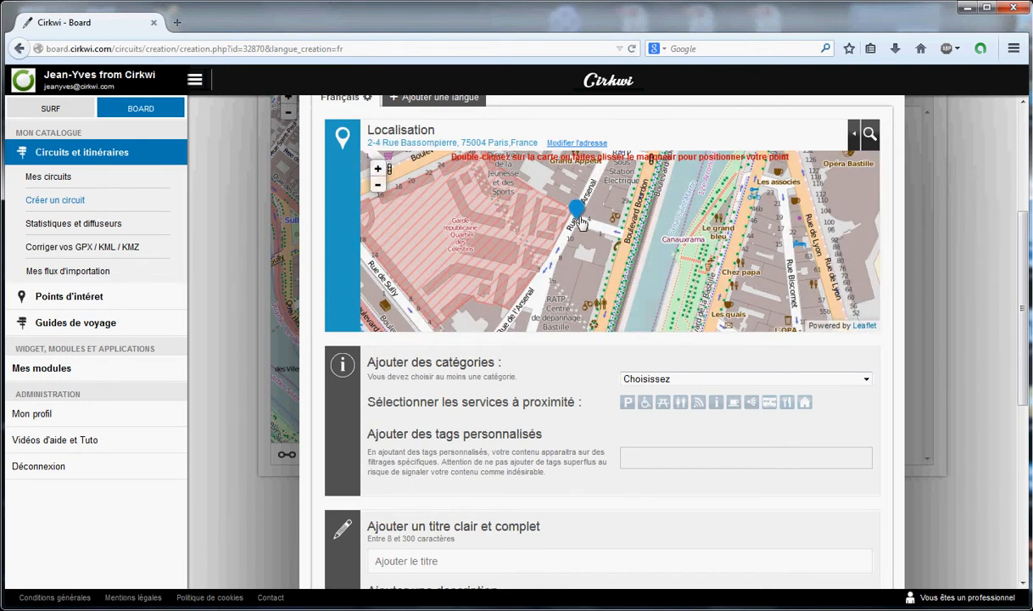
pyautogui.moveTo(574, 212); pyautogui.dragTo(555, 242)
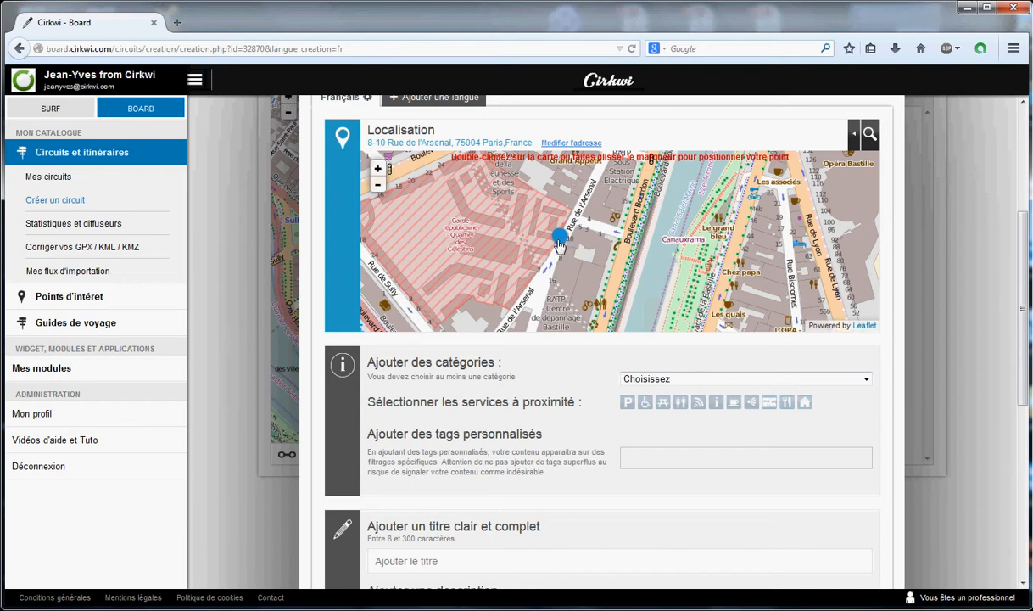
pyautogui.moveTo(558, 242); pyautogui.dragTo(635, 217)
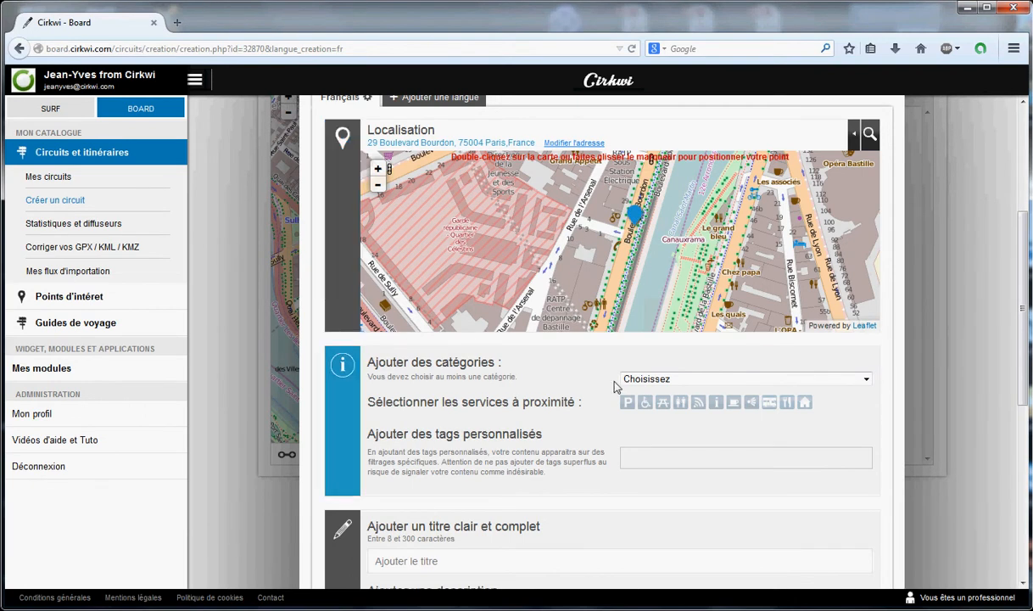
# Set the route info's category to Alerte terrain and title it "Alerte trottoir glissant"
pyautogui.click(726, 380)
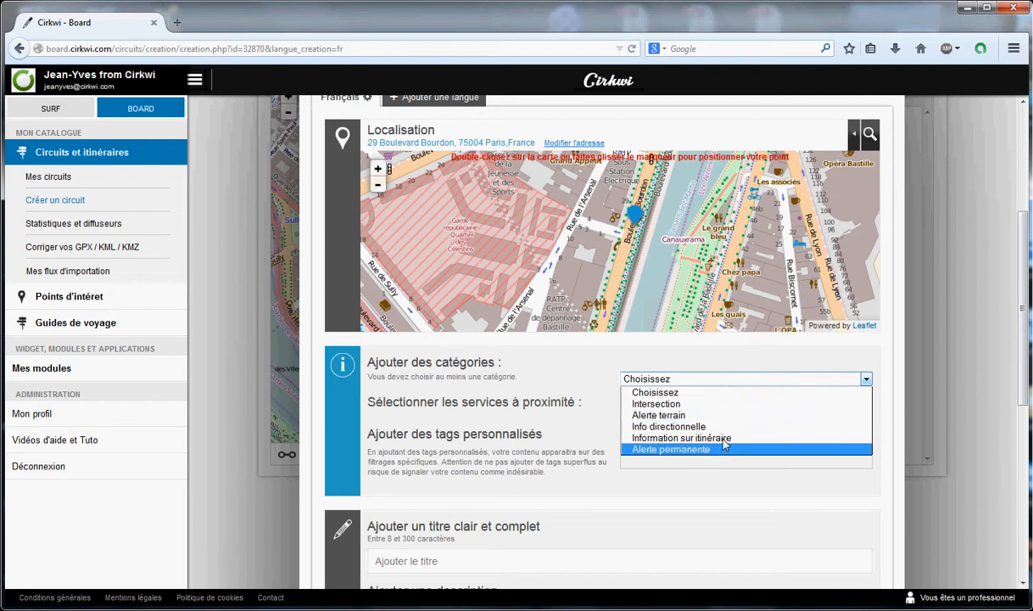
pyautogui.click(707, 414)
pyautogui.scroll(-3, 634, 431)
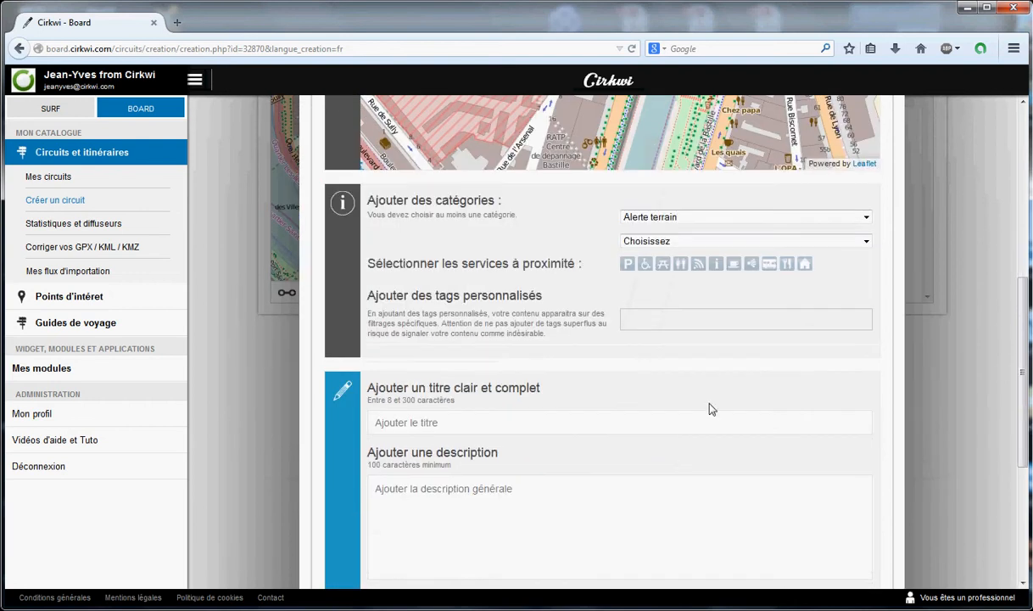
pyautogui.scroll(-2, 623, 371)
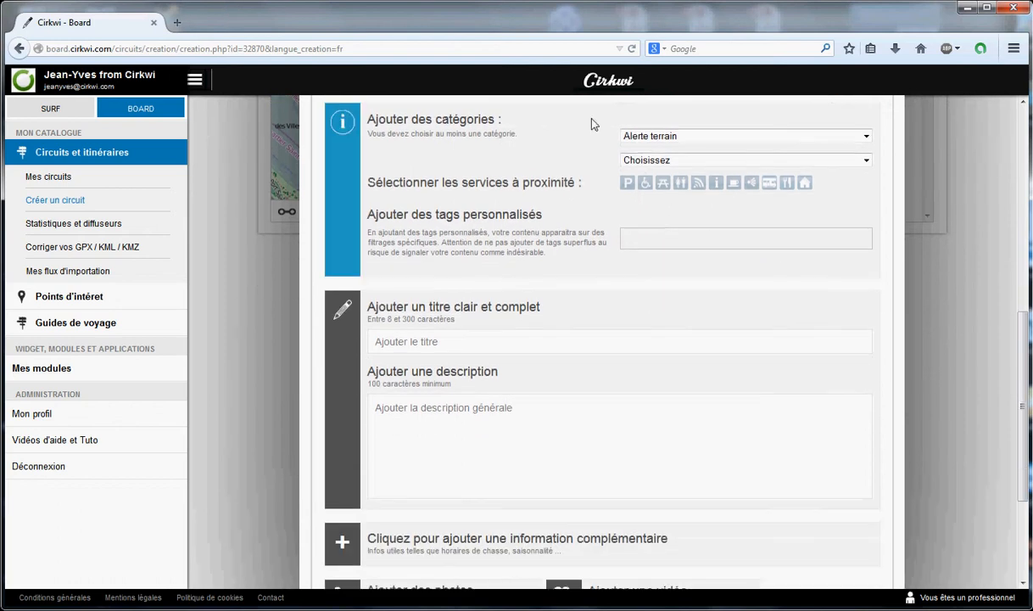
pyautogui.scroll(-2, 634, 353)
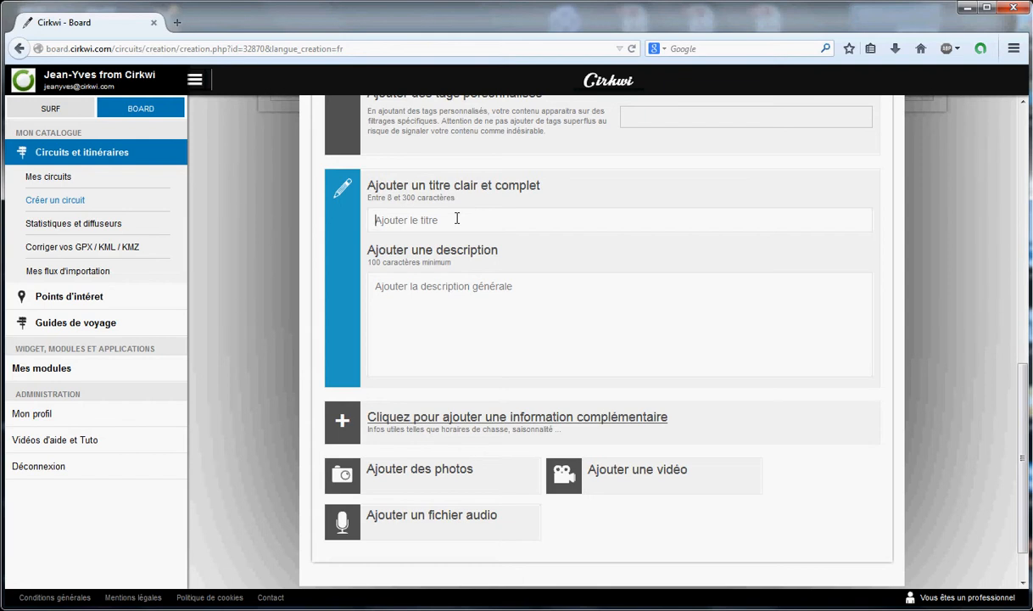
pyautogui.write('Alerte trottoir glissant')
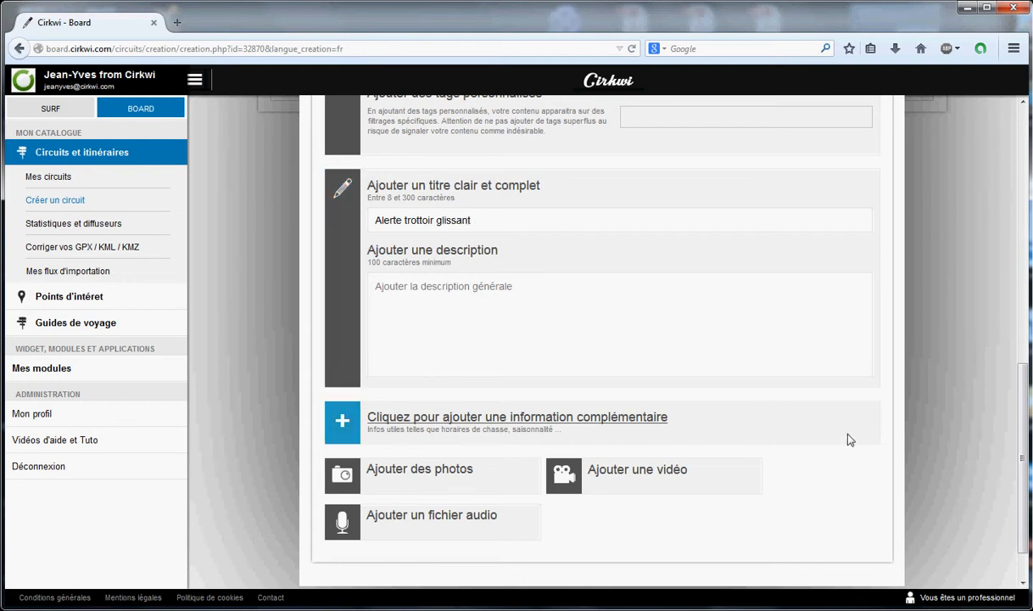
# Save the route info, set its French version to En ligne and close its editor
pyautogui.scroll(4, 959, 295)
pyautogui.scroll(4, 893, 251)
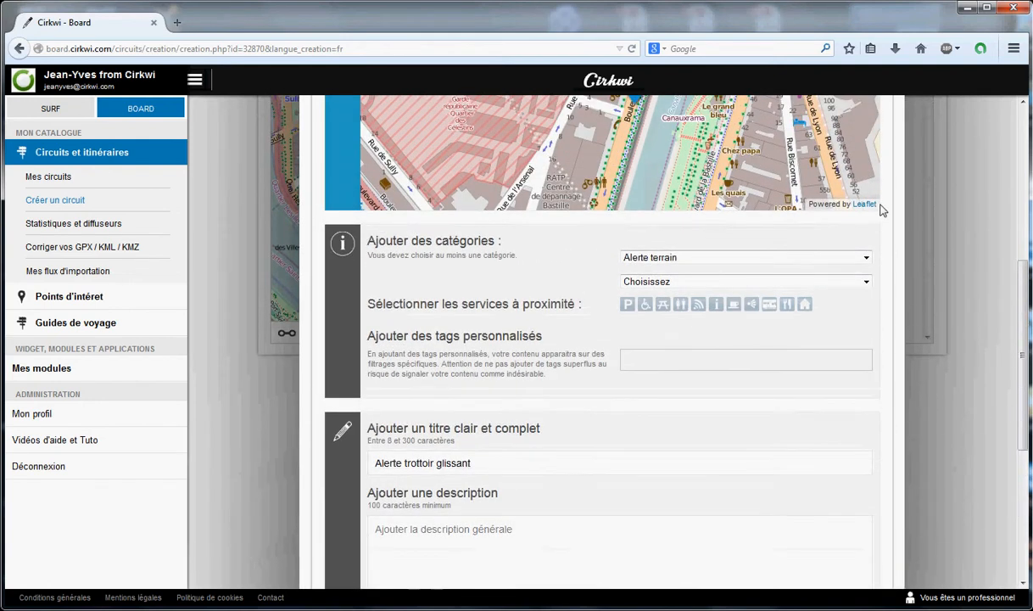
pyautogui.scroll(1, 933, 263)
pyautogui.scroll(5, 958, 273)
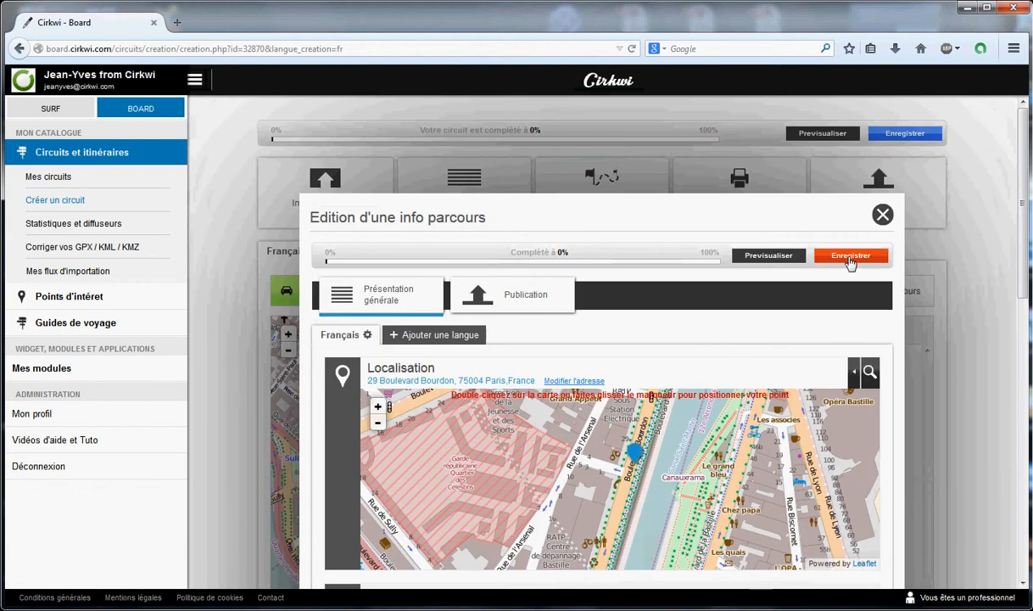
pyautogui.click(849, 256)
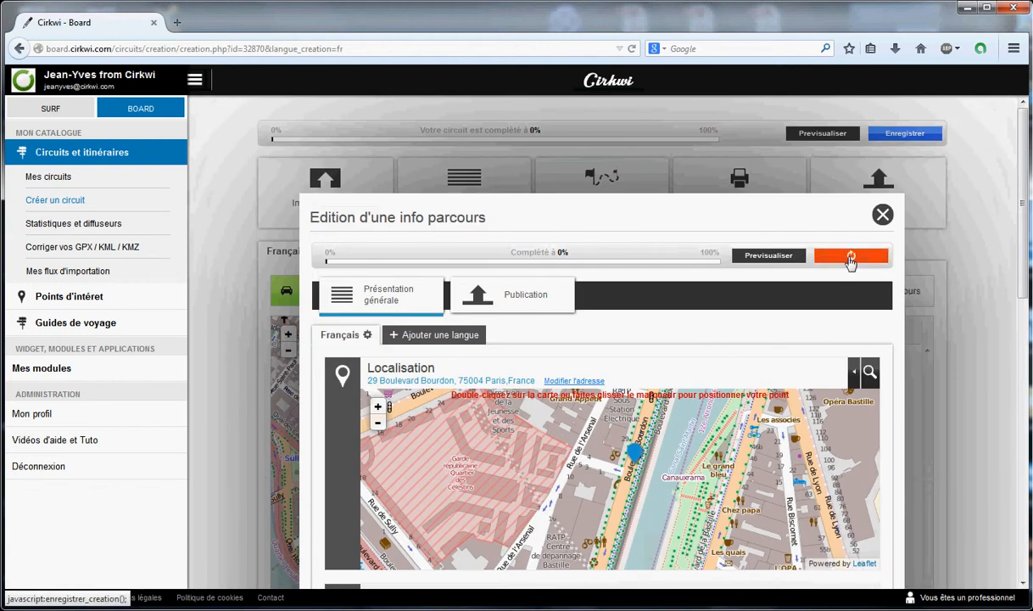
pyautogui.click(536, 302)
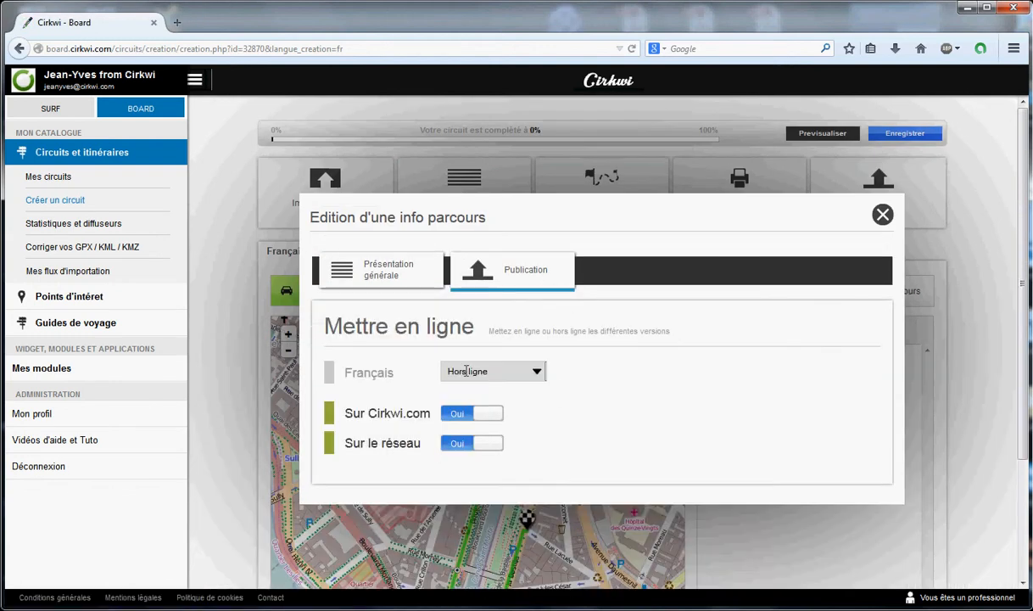
pyautogui.click(453, 372)
pyautogui.click(472, 395)
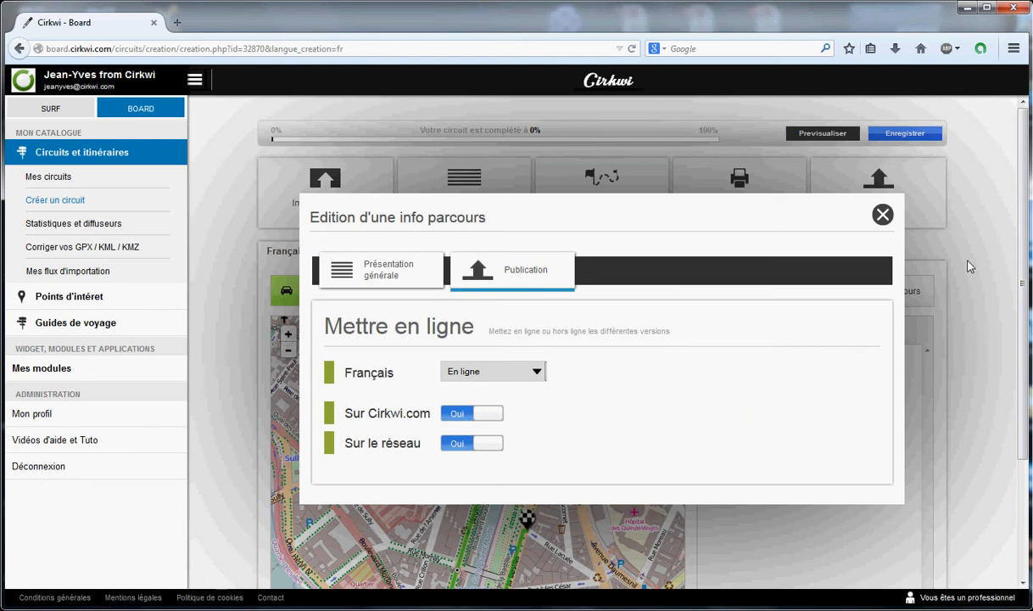
pyautogui.click(880, 216)
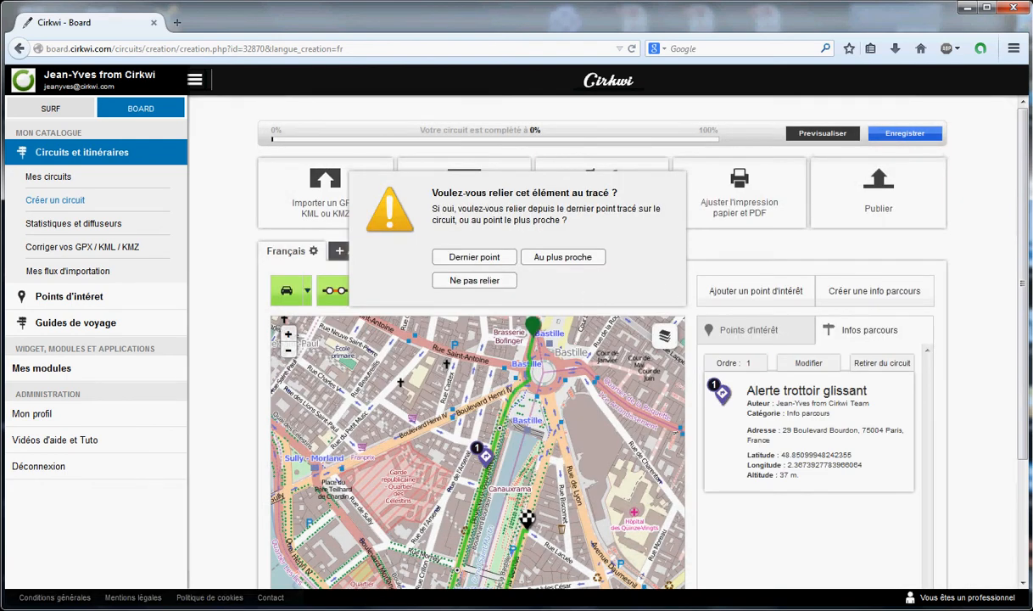
# Link the Alerte trottoir glissant info to the nearest point of the trace and check the link on the map
pyautogui.scroll(-3, 1028, 344)
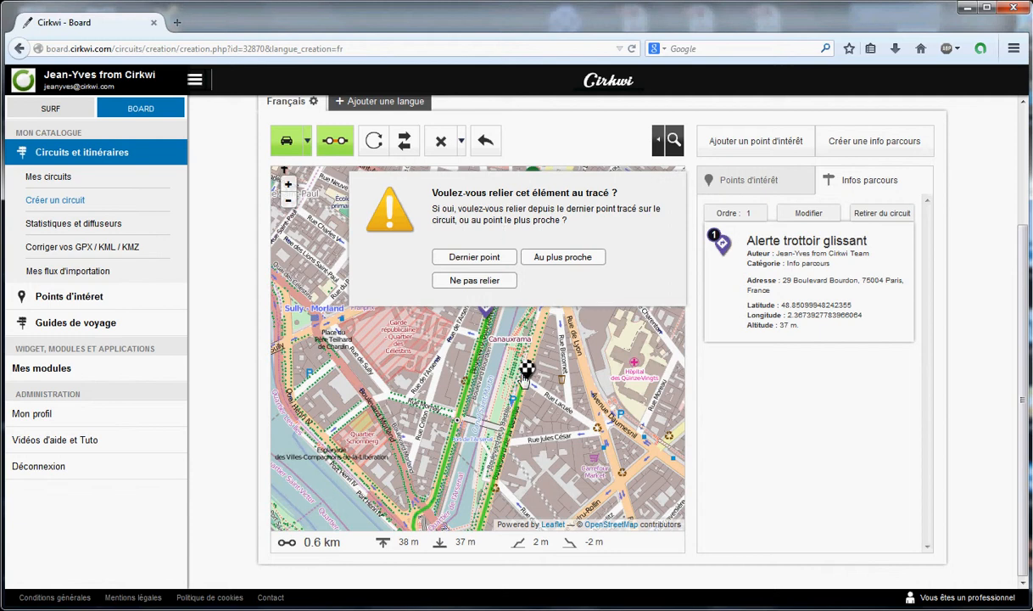
pyautogui.click(560, 258)
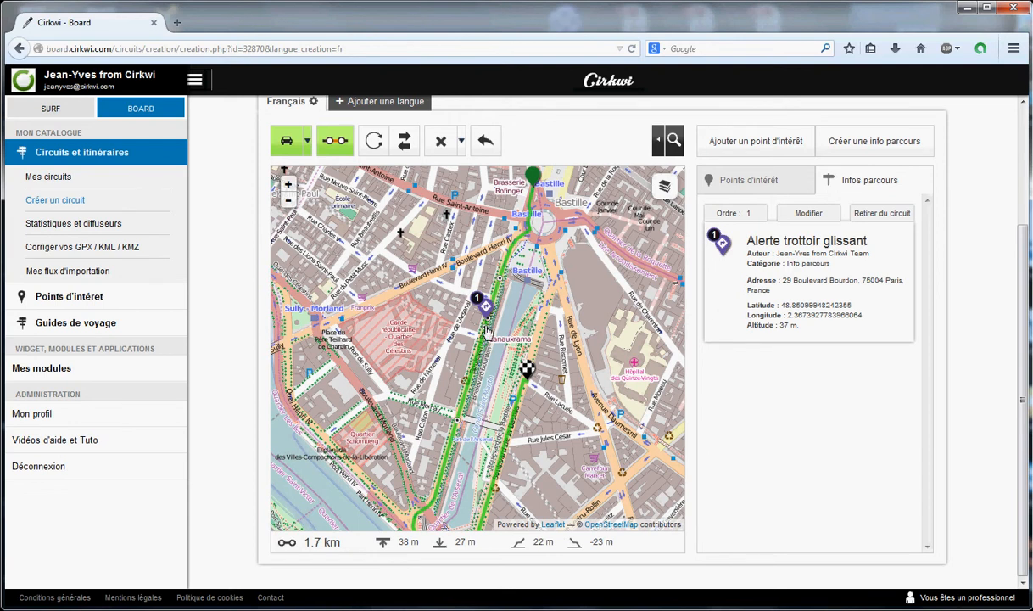
pyautogui.scroll(2, 503, 317)
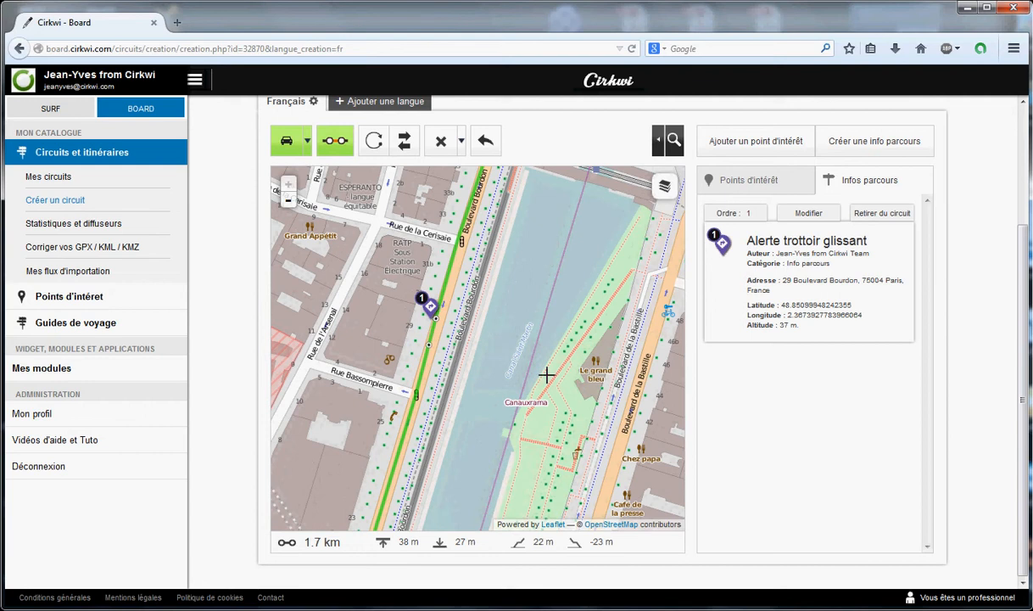
pyautogui.scroll(-3, 533, 291)
pyautogui.scroll(1, 534, 282)
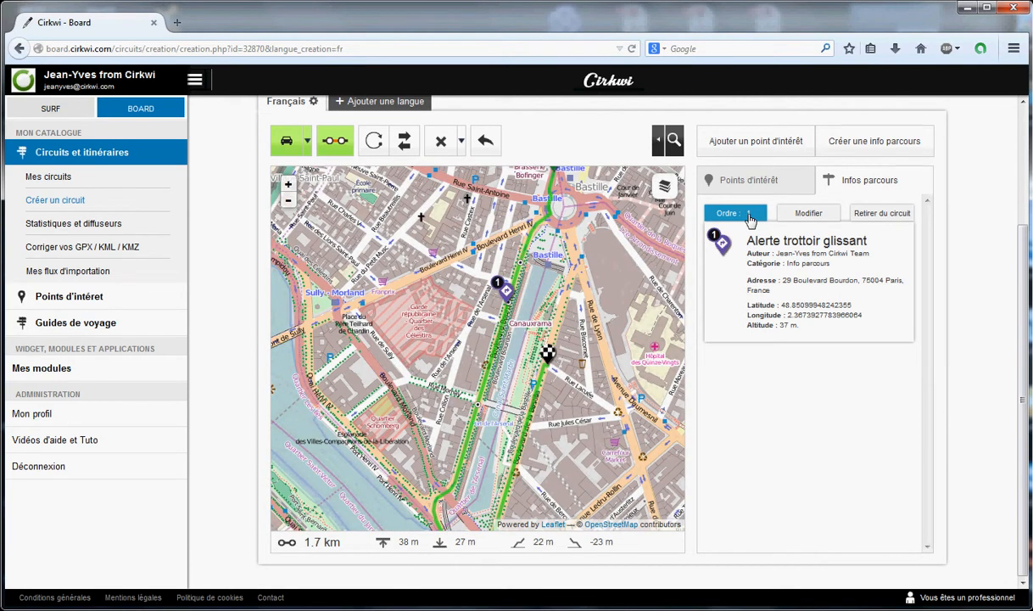
# Create a second route info by placing it on the map along Boulevard Bourdon near Place de la Bastille, with category Alerte terrain
pyautogui.click(825, 137)
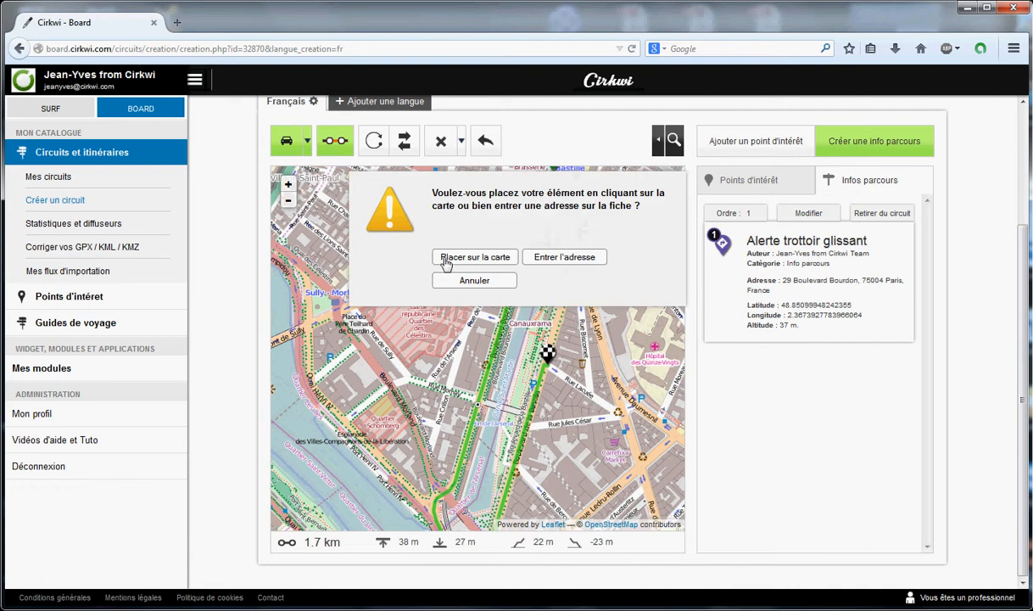
pyautogui.click(443, 252)
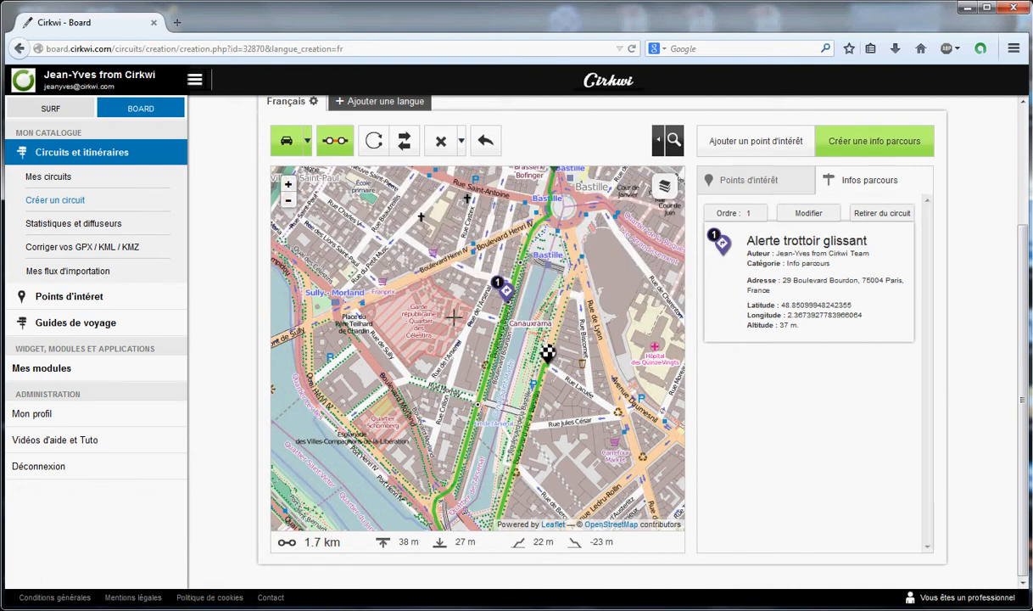
pyautogui.click(525, 232)
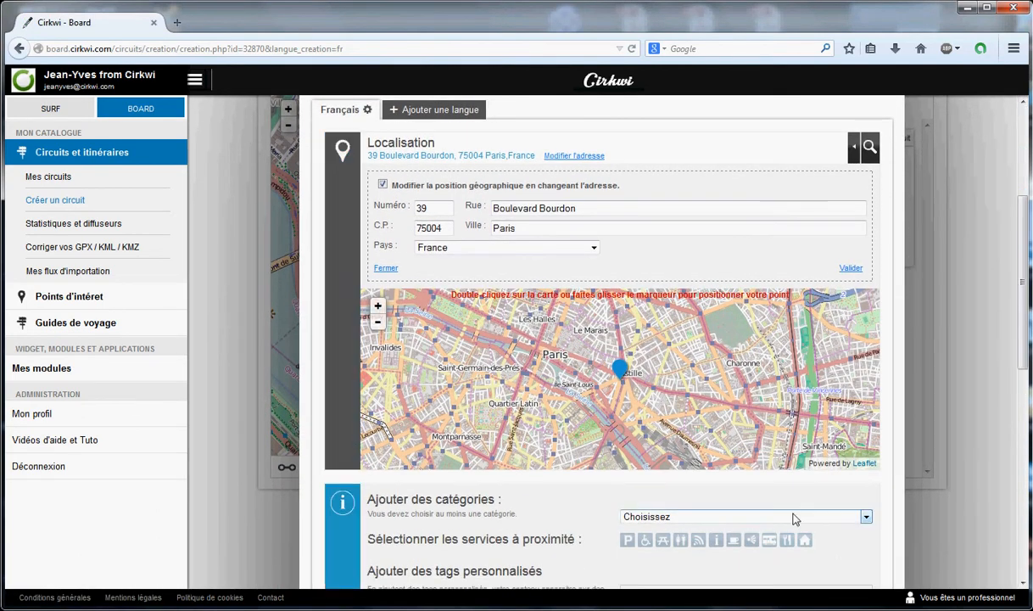
pyautogui.click(795, 518)
pyautogui.click(703, 553)
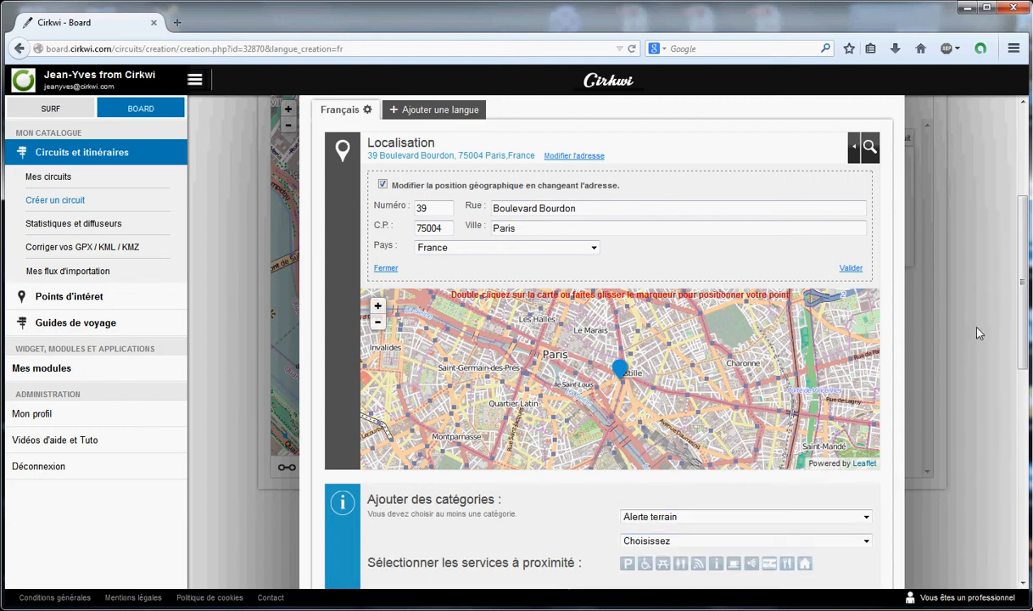
# Set the second route info's French version to En ligne and leave the entry unlinked from the trace
pyautogui.moveTo(1027, 157); pyautogui.dragTo(1025, 148)
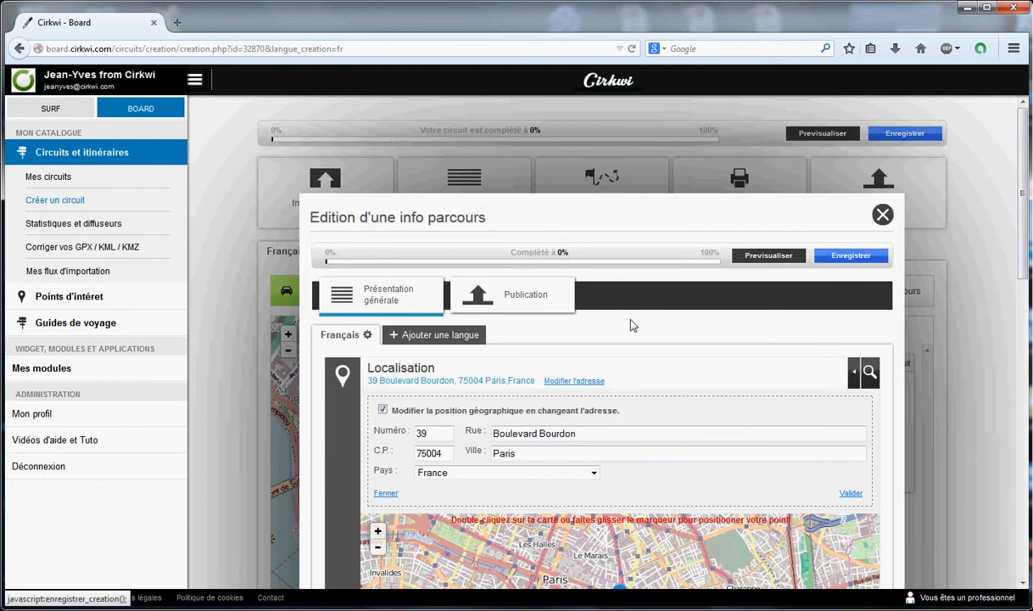
pyautogui.click(496, 296)
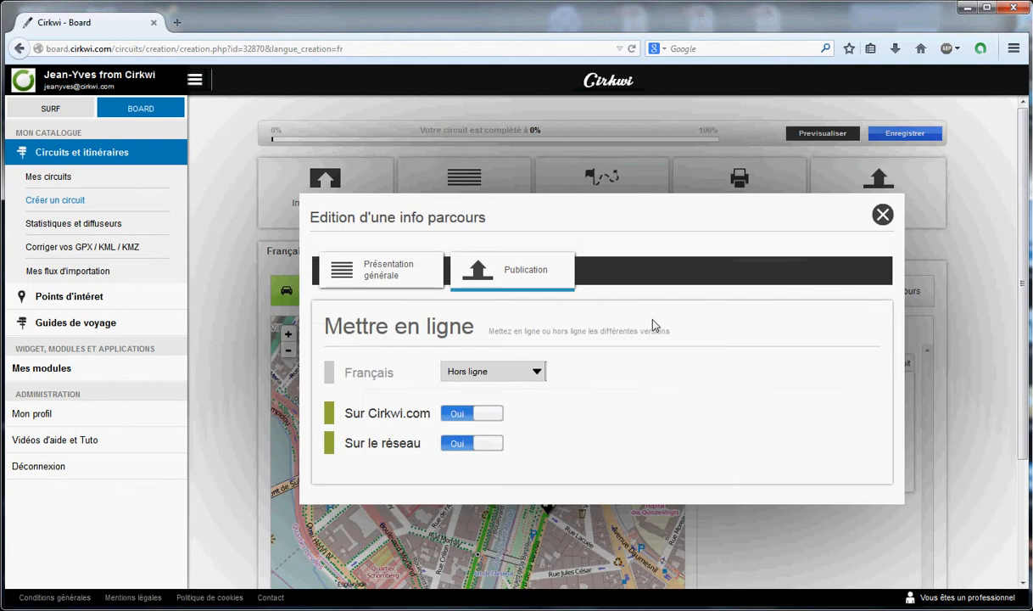
pyautogui.click(492, 371)
pyautogui.click(519, 395)
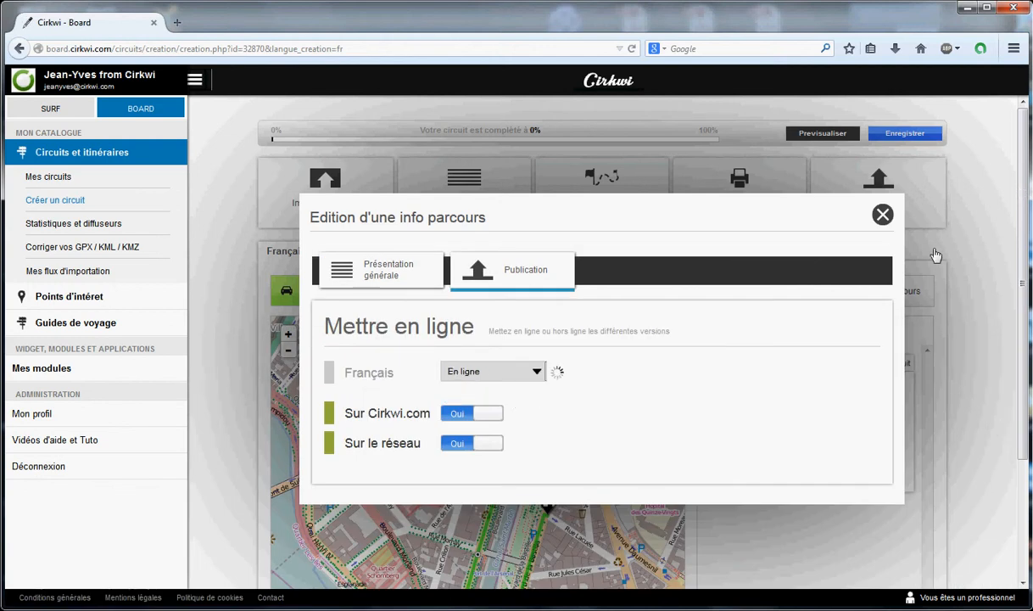
pyautogui.click(883, 214)
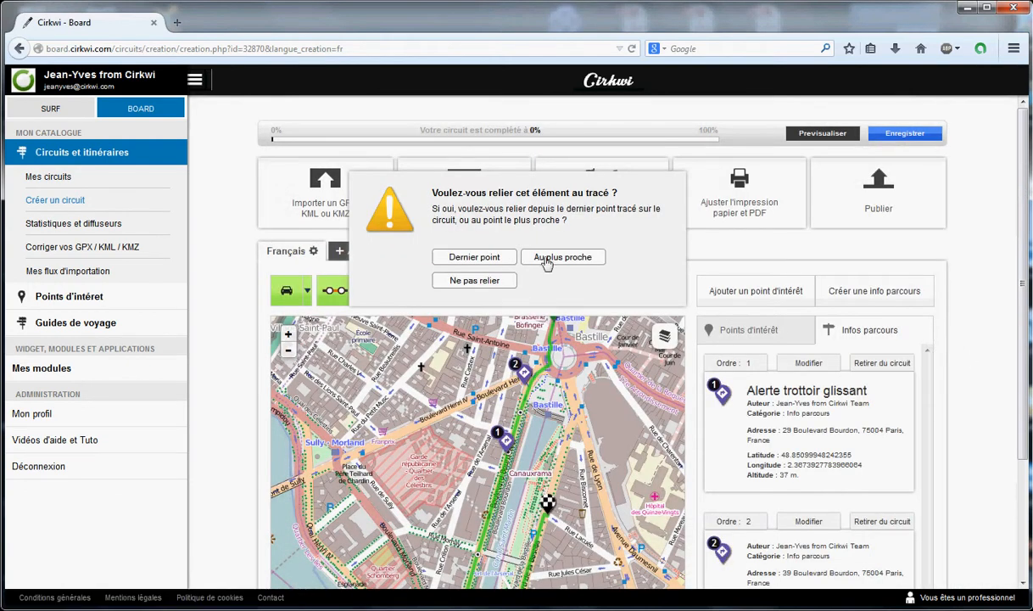
pyautogui.click(471, 278)
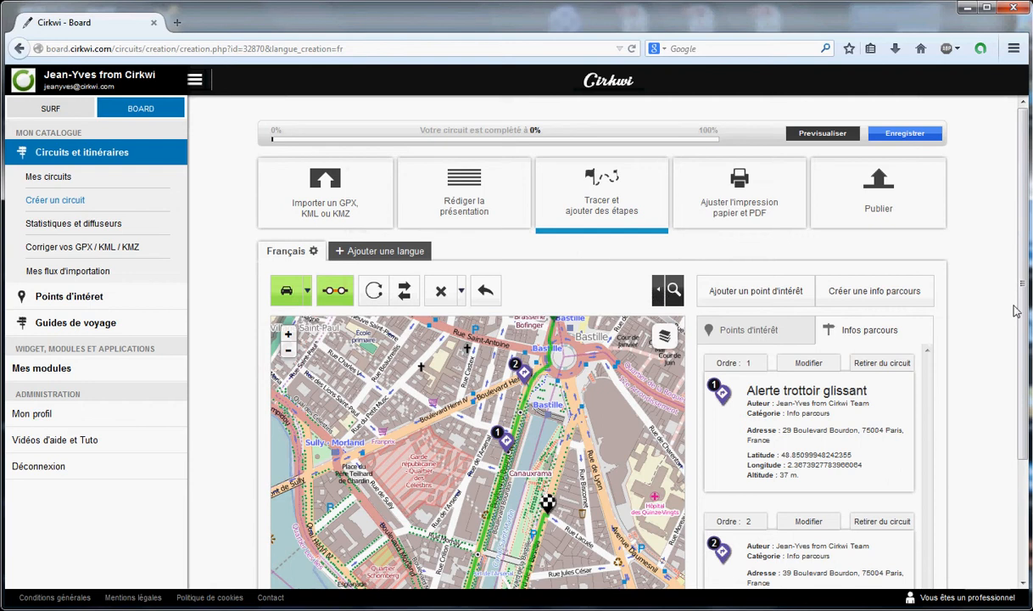
# Change the order of the second, untitled route info to 1
pyautogui.scroll(-2, 960, 261)
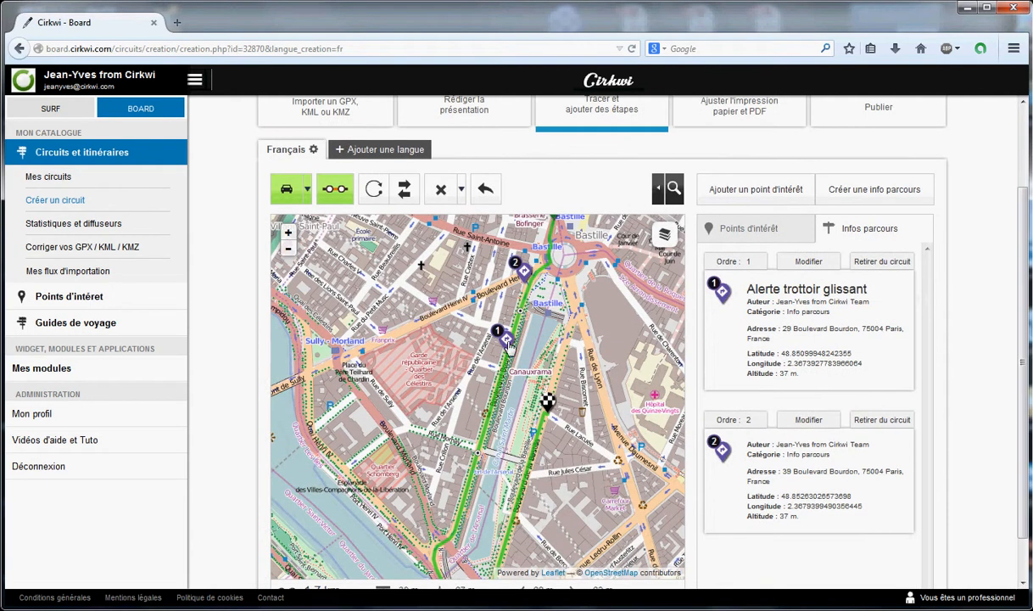
pyautogui.click(748, 418)
pyautogui.click(748, 422)
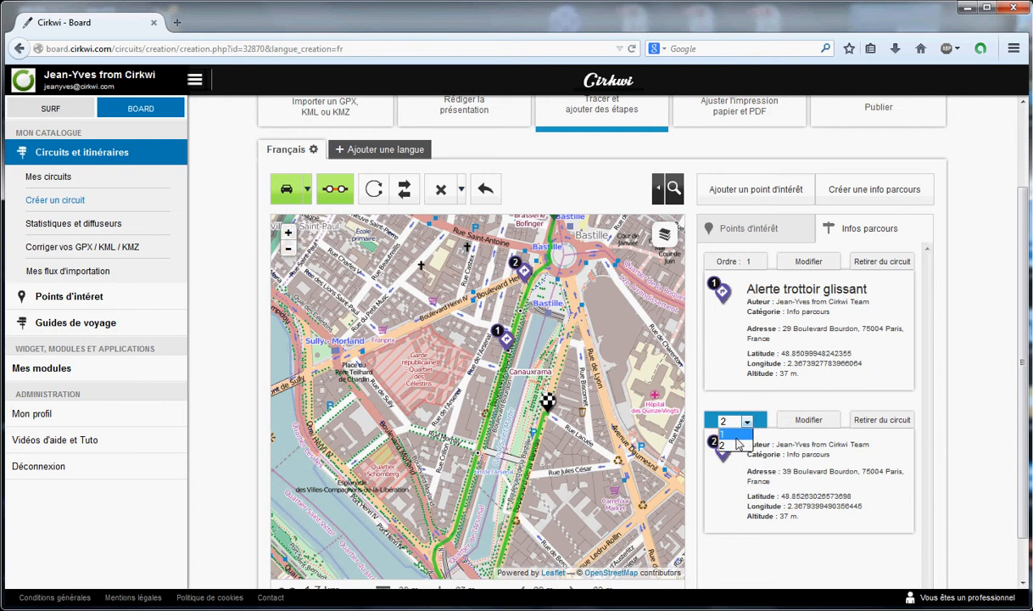
pyautogui.click(736, 435)
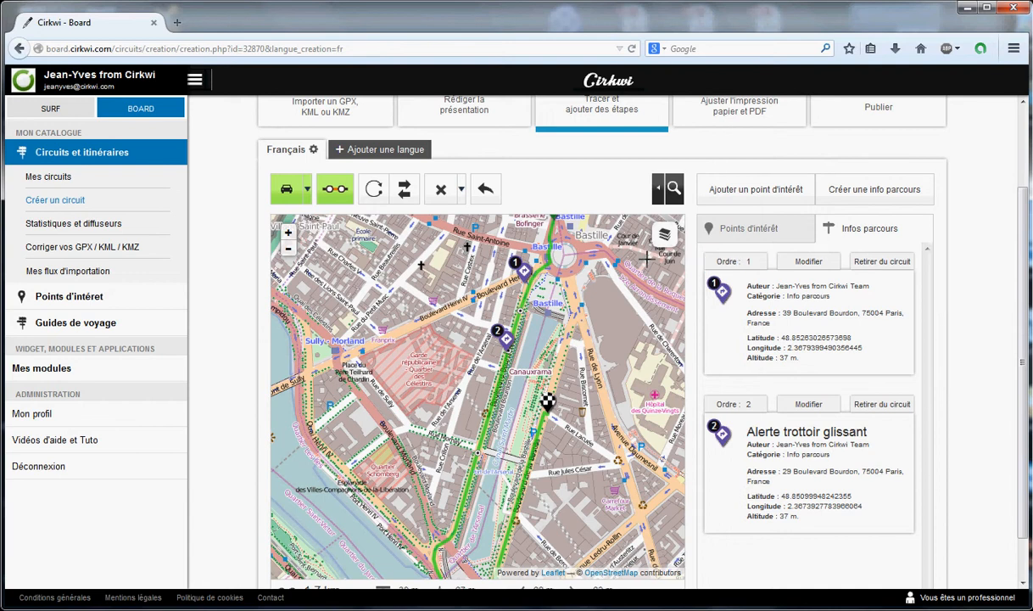
# Try the Carte Ign France background on the circuit map and return to Open Street Map
pyautogui.moveTo(666, 234)
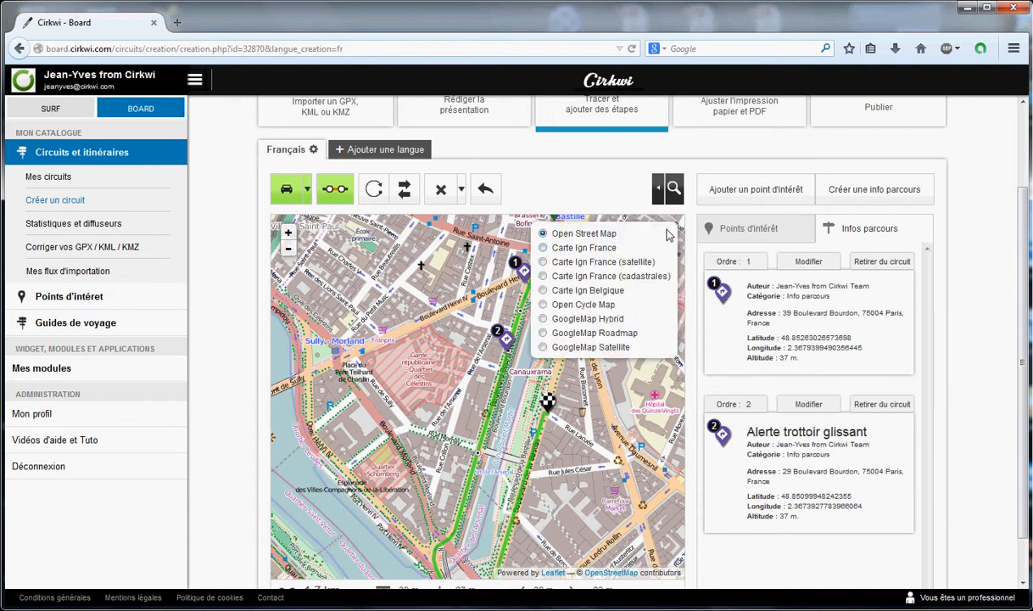
pyautogui.click(542, 249)
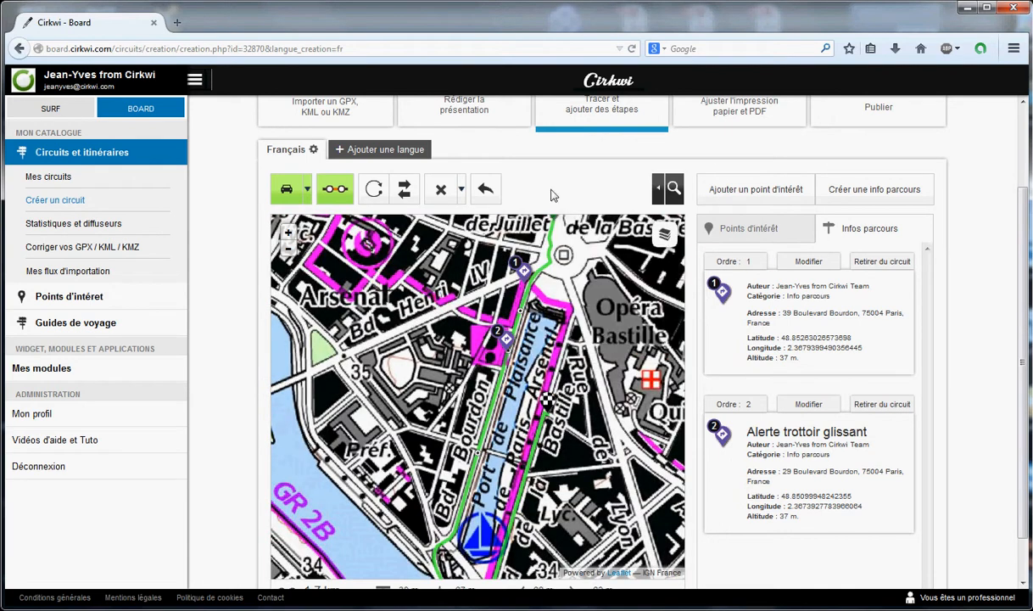
pyautogui.click(778, 197)
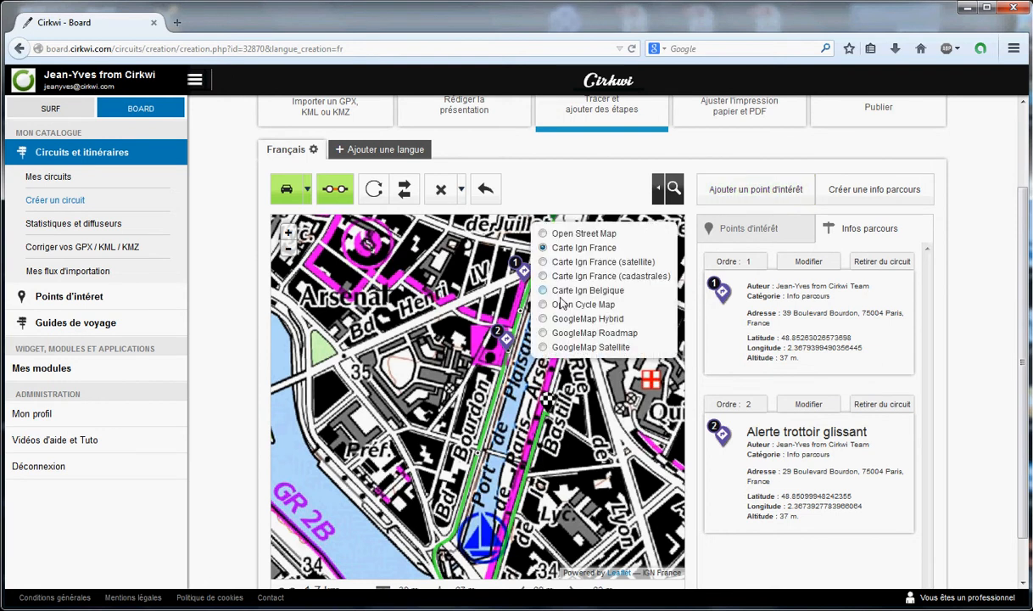
pyautogui.moveTo(664, 227)
pyautogui.click(542, 234)
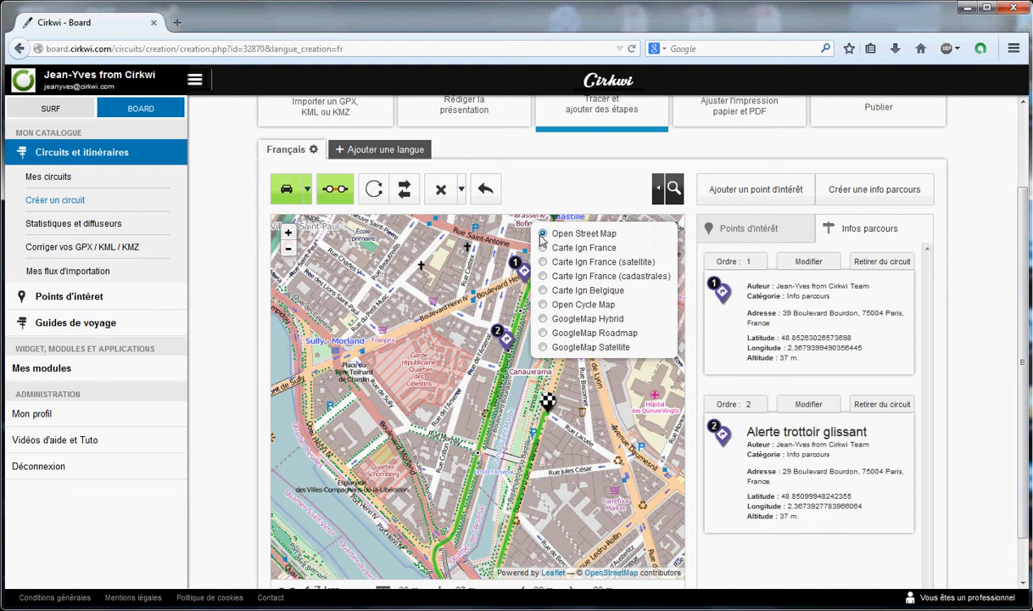
# Open the addition of a point of interest and examine the existing entries in the list and around Place de la Bastille on the map
pyautogui.click(752, 197)
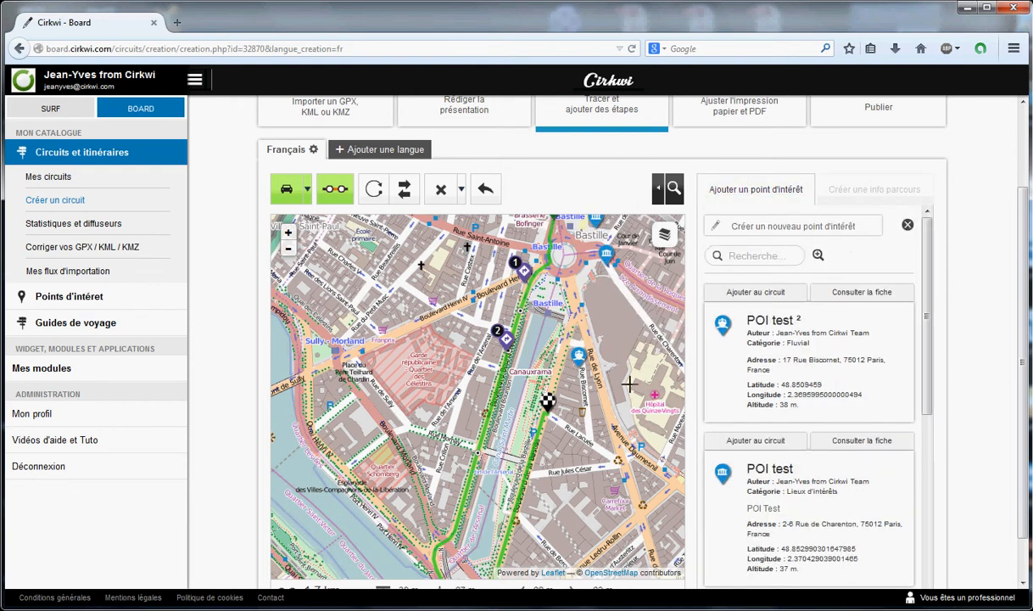
pyautogui.scroll(-5, 914, 353)
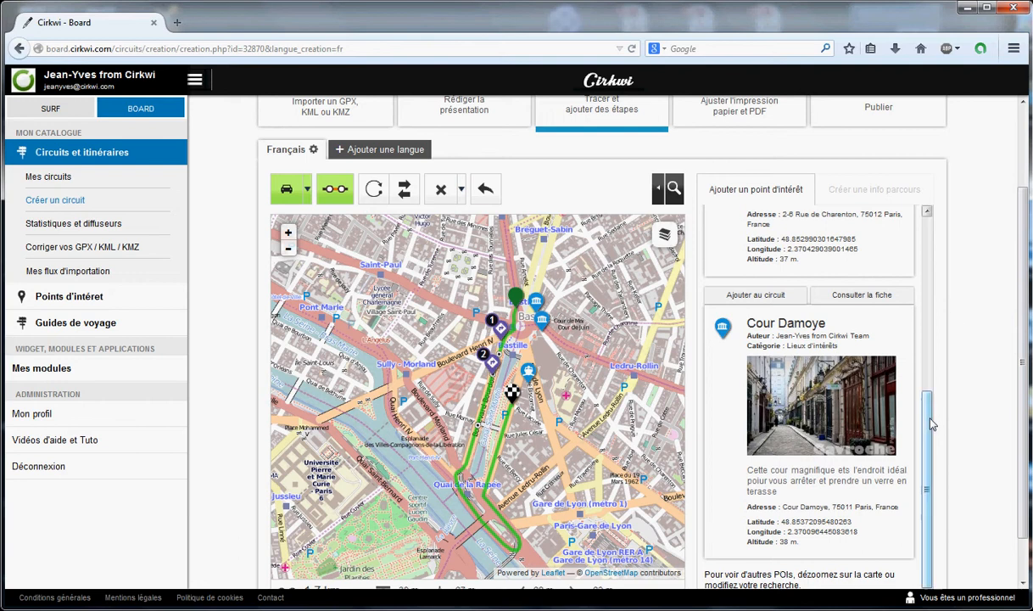
pyautogui.moveTo(930, 419); pyautogui.dragTo(946, 232)
pyautogui.click(291, 235)
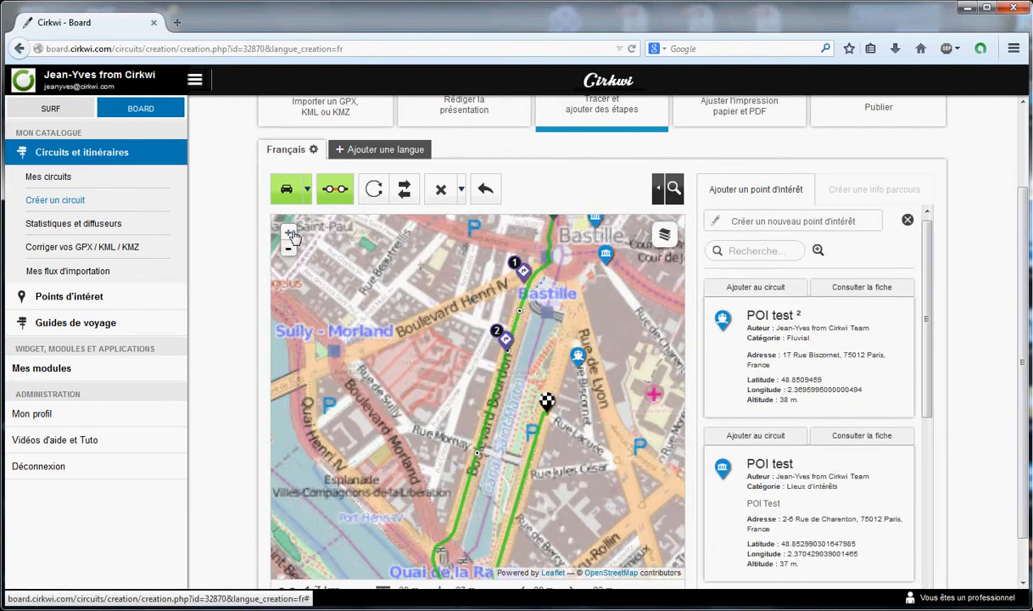
pyautogui.click(290, 235)
pyautogui.click(290, 235)
pyautogui.moveTo(546, 325); pyautogui.dragTo(298, 315)
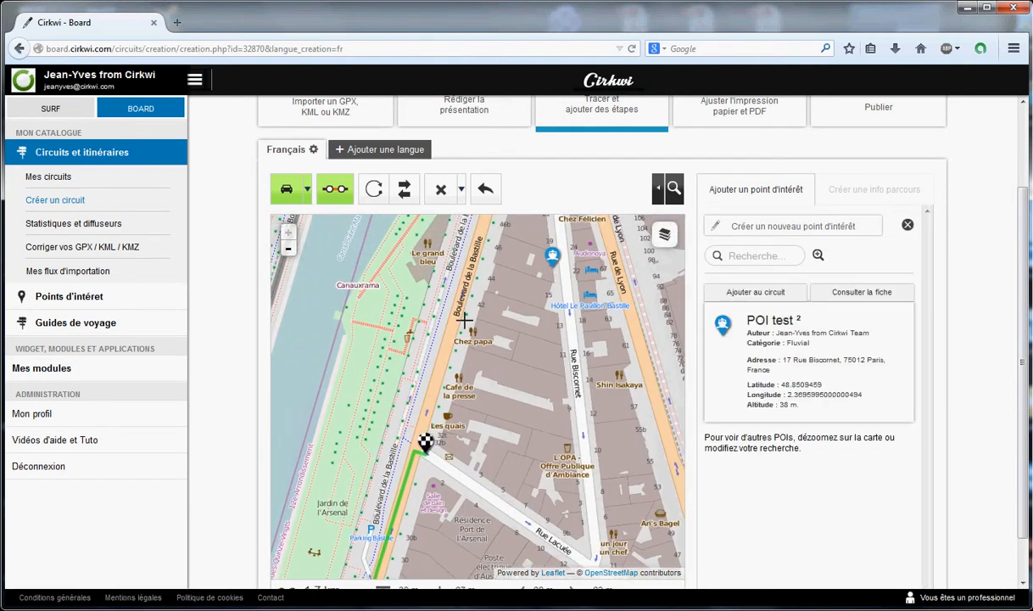
pyautogui.moveTo(657, 299); pyautogui.dragTo(623, 512)
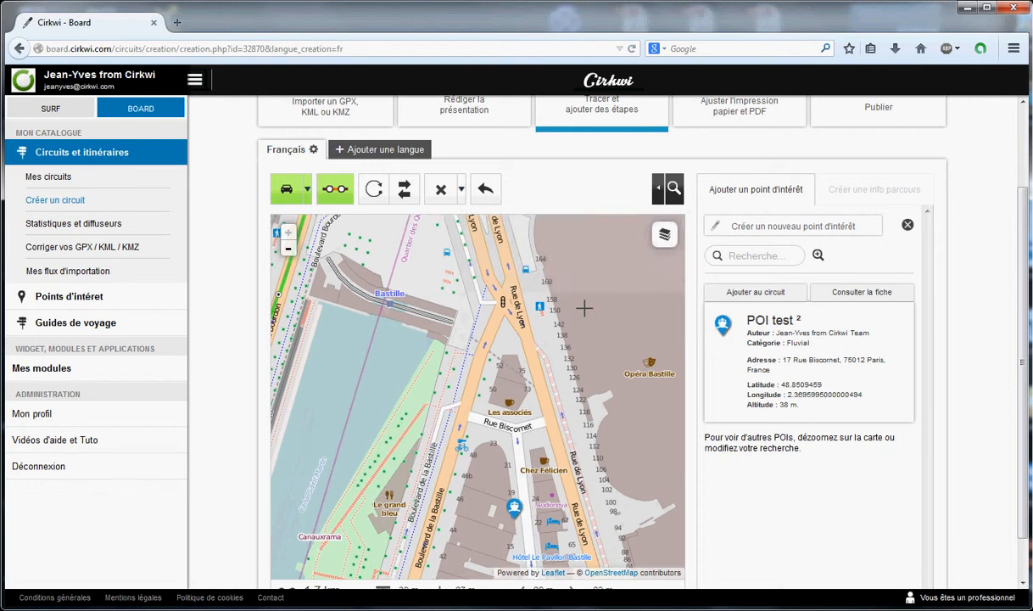
pyautogui.moveTo(583, 307); pyautogui.dragTo(458, 428)
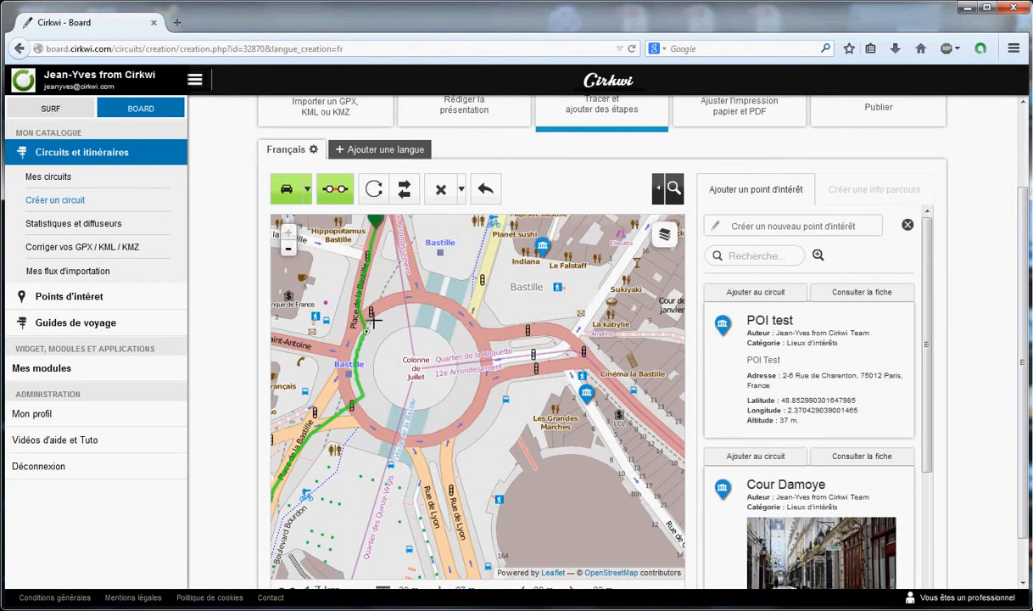
pyautogui.click(289, 248)
pyautogui.click(289, 247)
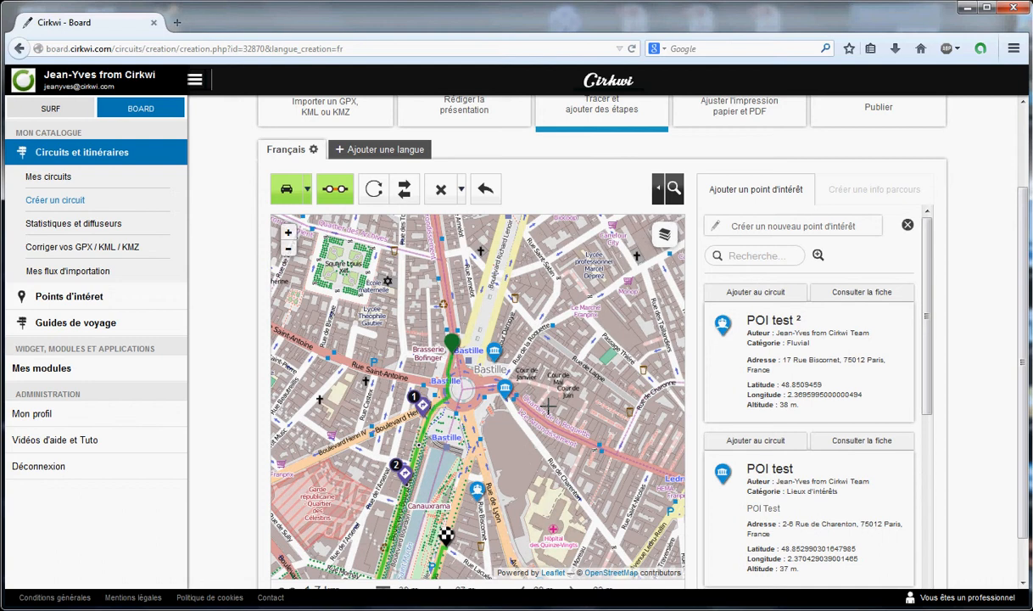
# Add the point of interest POI test ² to the circuit, linking it to the trace with the Au plus proche option
pyautogui.click(755, 291)
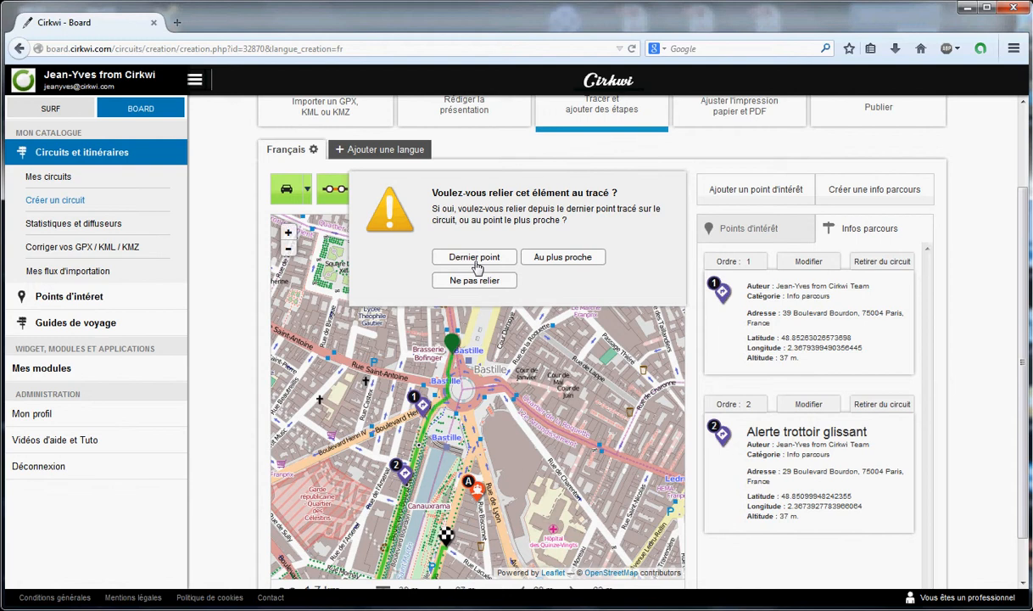
pyautogui.click(554, 260)
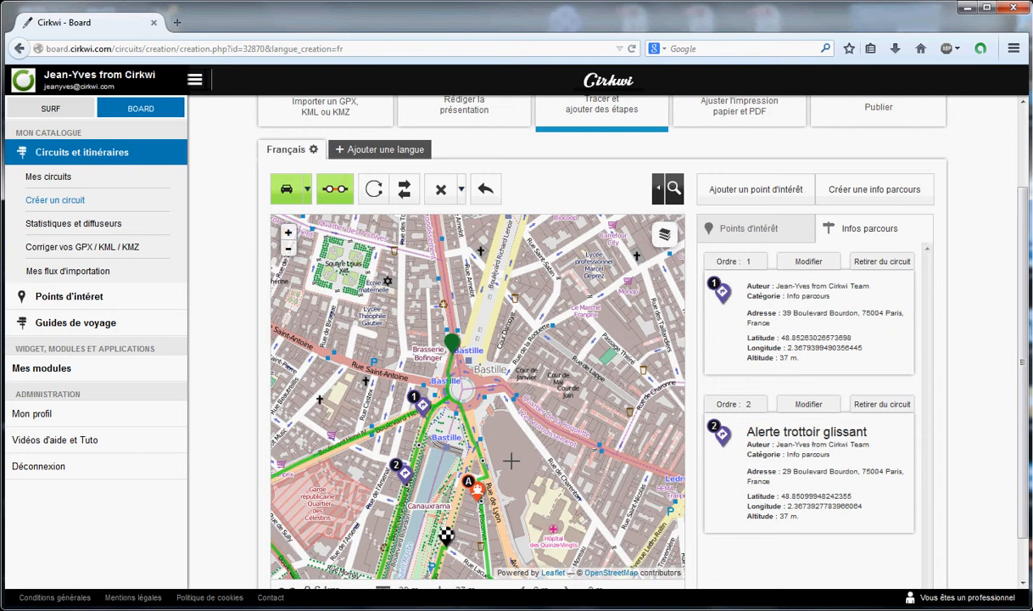
# Undo the trace change made by linking POI test ², keeping the point of interest on the circuit
pyautogui.moveTo(515, 471); pyautogui.dragTo(535, 339)
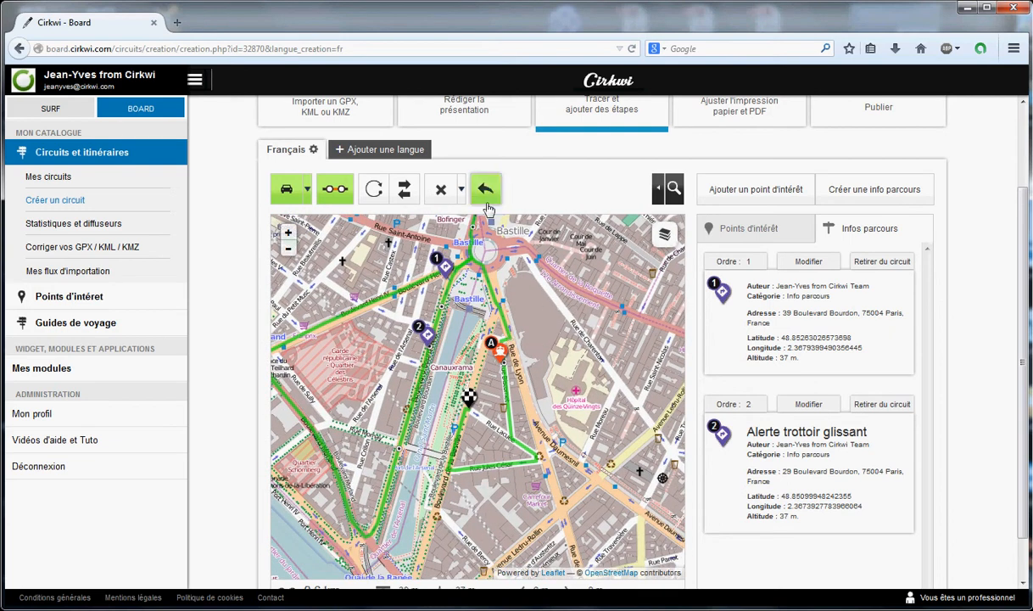
pyautogui.click(485, 188)
pyautogui.click(482, 256)
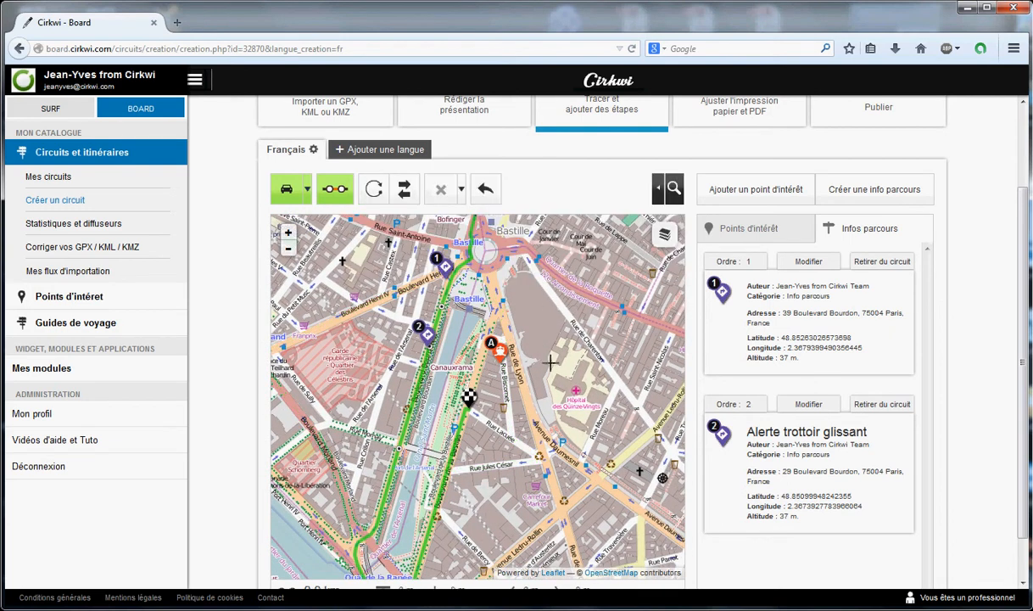
# View the available options for the POI test ² marker on the map, then close them without choosing one
pyautogui.moveTo(553, 405); pyautogui.dragTo(521, 356)
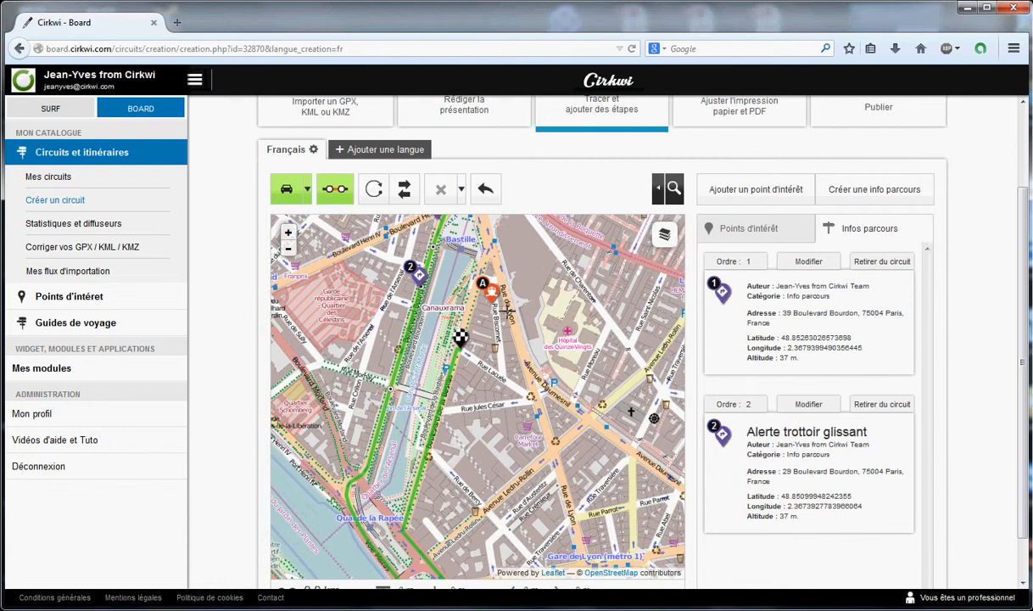
pyautogui.moveTo(490, 292); pyautogui.dragTo(482, 371)
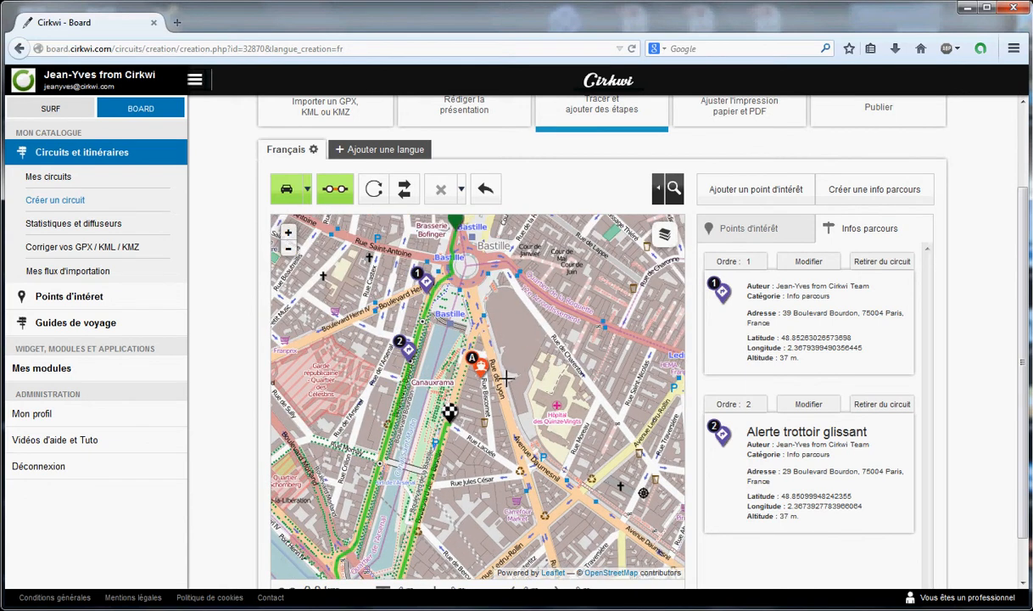
pyautogui.click(481, 371)
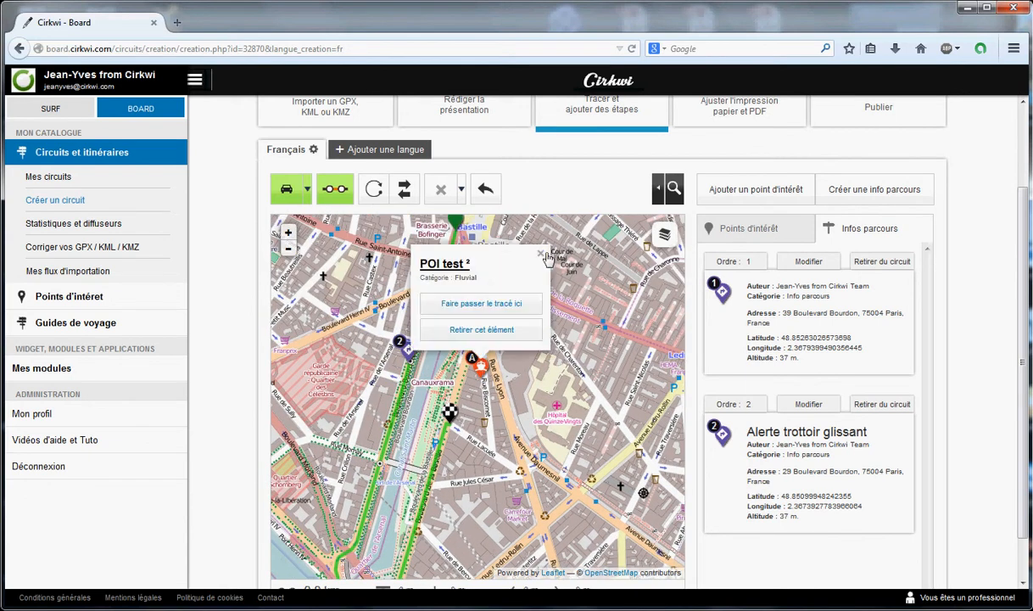
pyautogui.click(540, 252)
# Add the existing point of interest Cour Damoye to the circuit without linking it to the trace
pyautogui.click(763, 198)
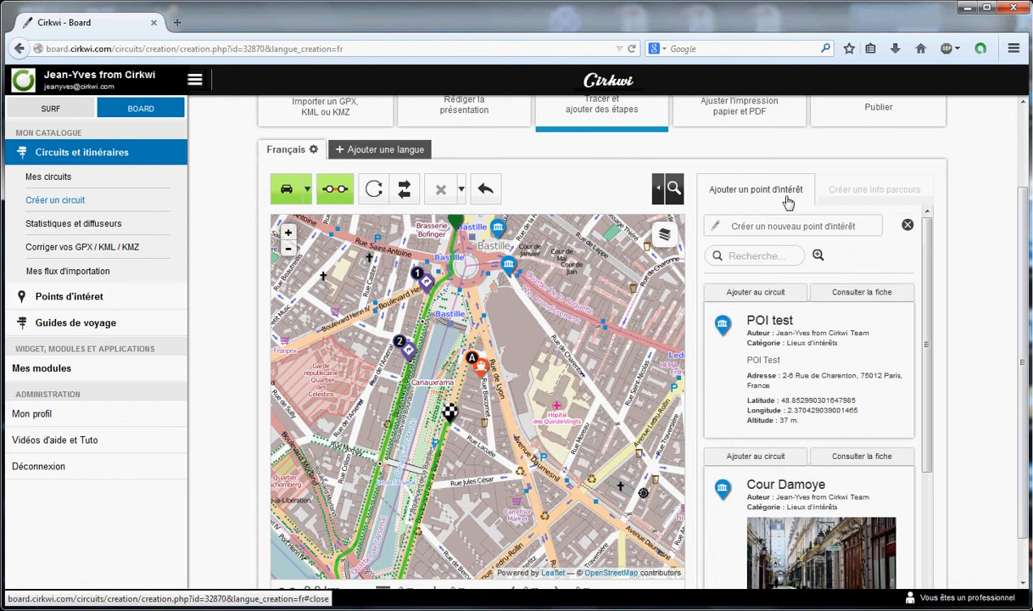
pyautogui.scroll(-3, 755, 377)
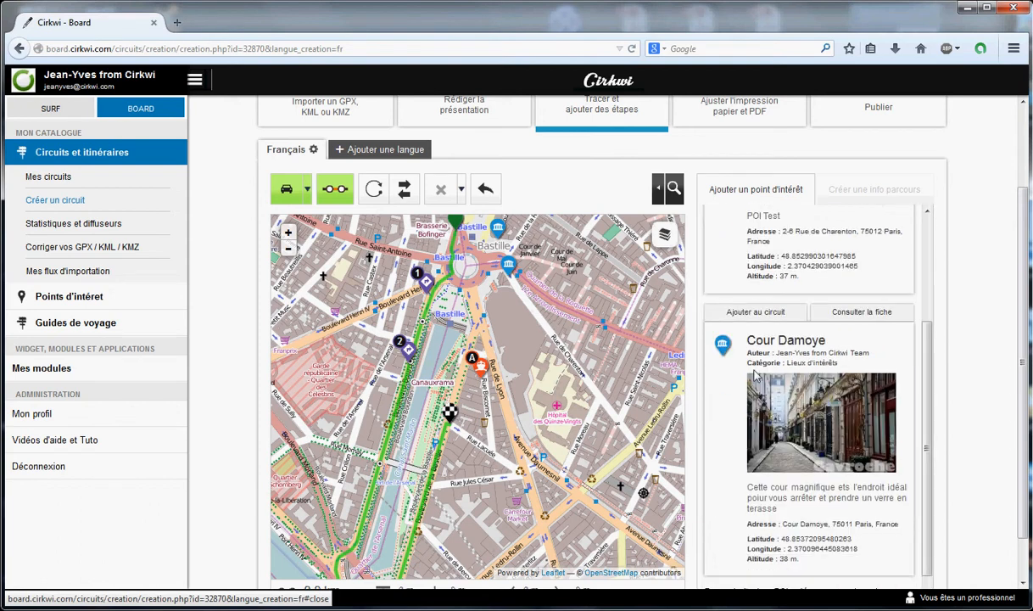
pyautogui.click(727, 311)
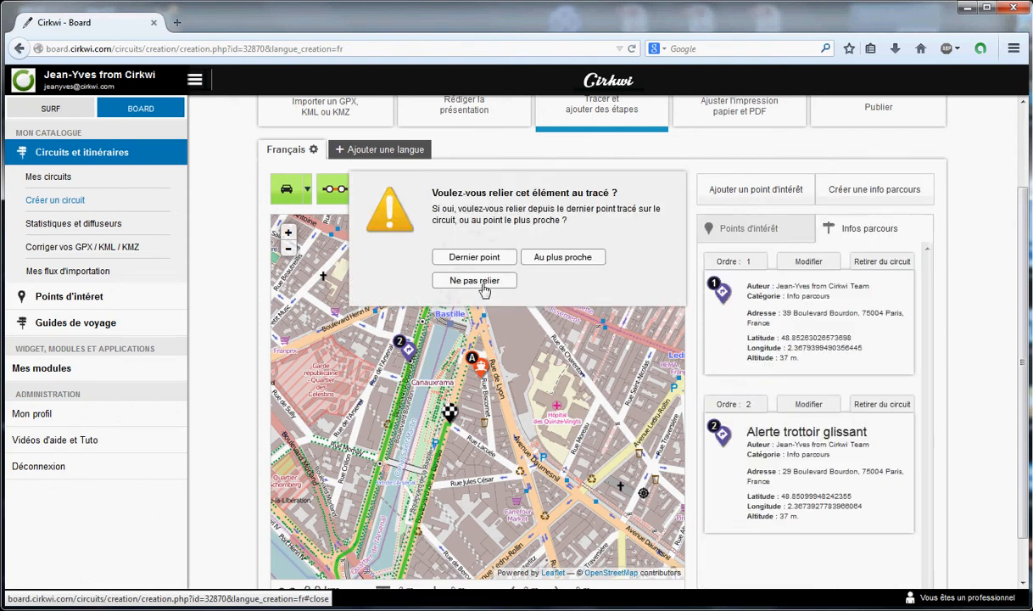
pyautogui.click(474, 280)
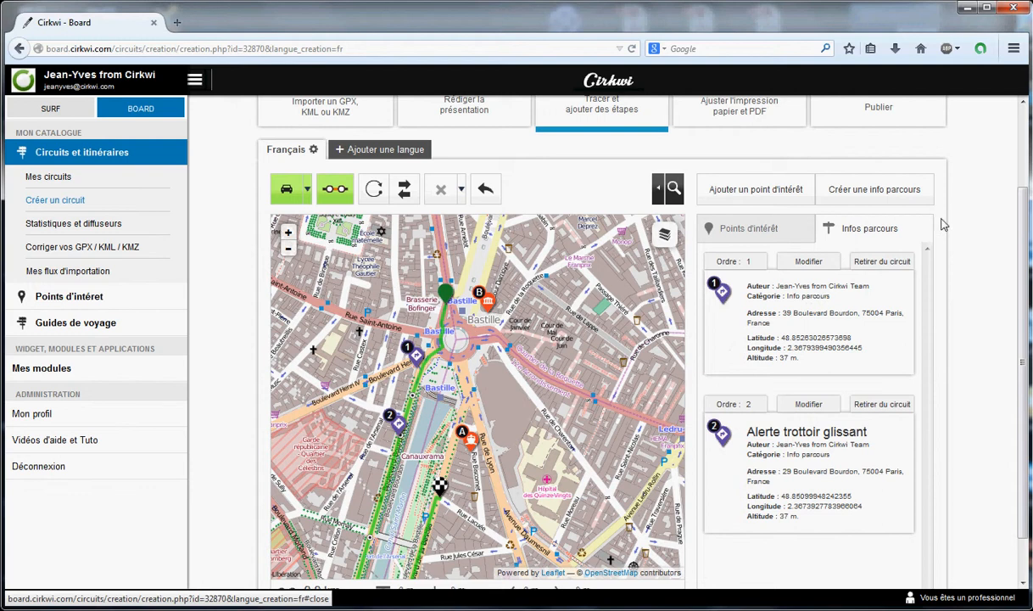
# Display the circuit's points of interest and examine their order, their markers on the map and the whole trace
pyautogui.click(740, 229)
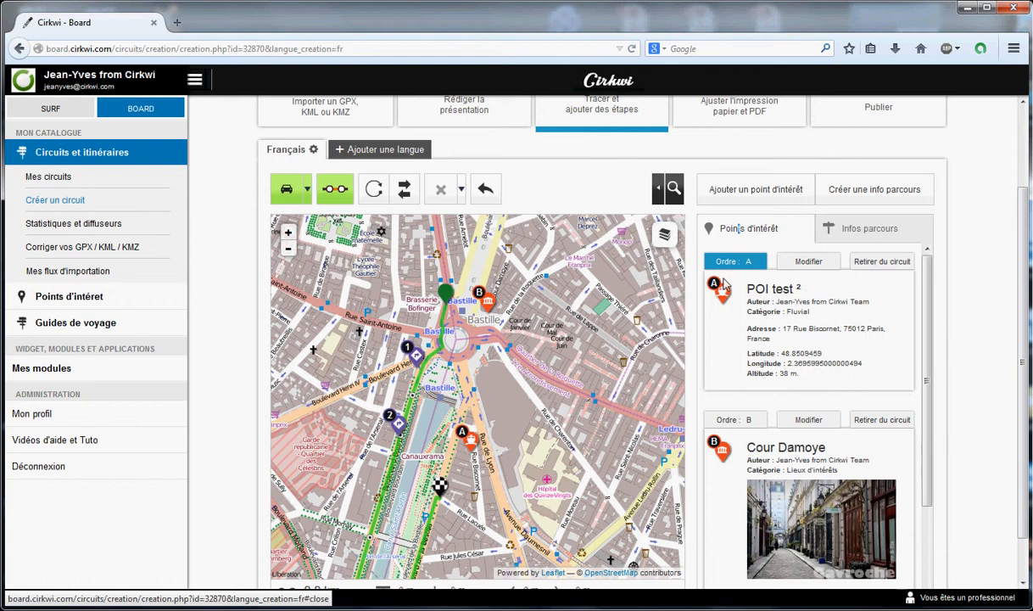
pyautogui.moveTo(496, 404); pyautogui.dragTo(544, 357)
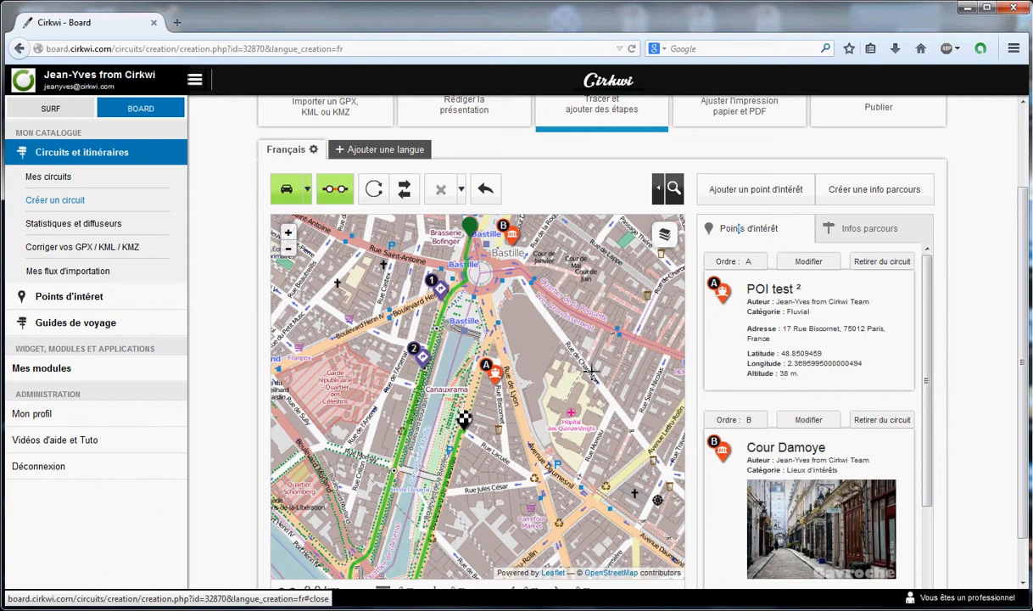
pyautogui.moveTo(591, 371); pyautogui.dragTo(552, 402)
pyautogui.moveTo(551, 320); pyautogui.dragTo(557, 353)
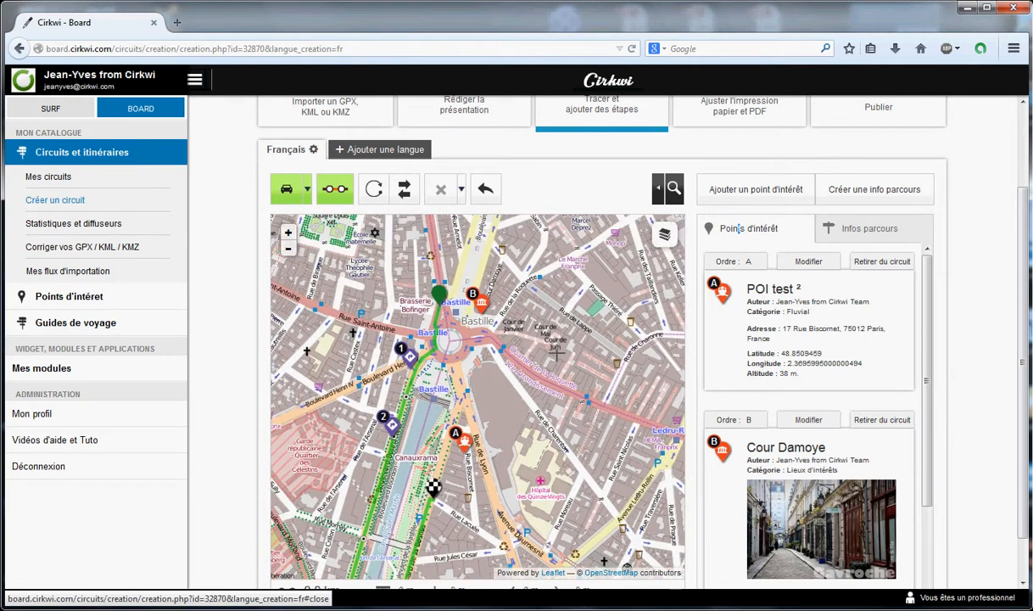
pyautogui.moveTo(561, 455); pyautogui.dragTo(550, 462)
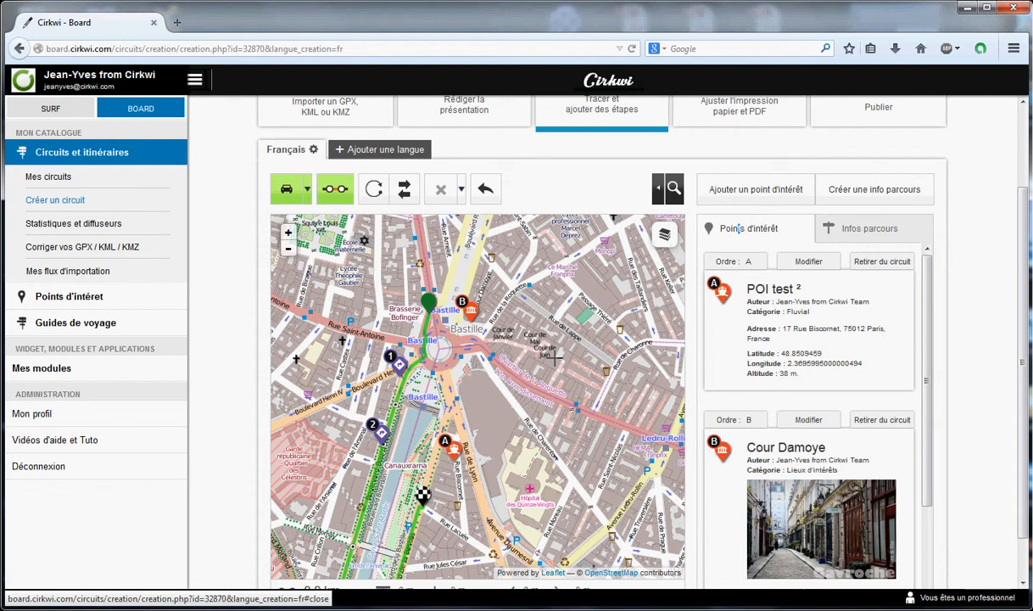
pyautogui.click(287, 250)
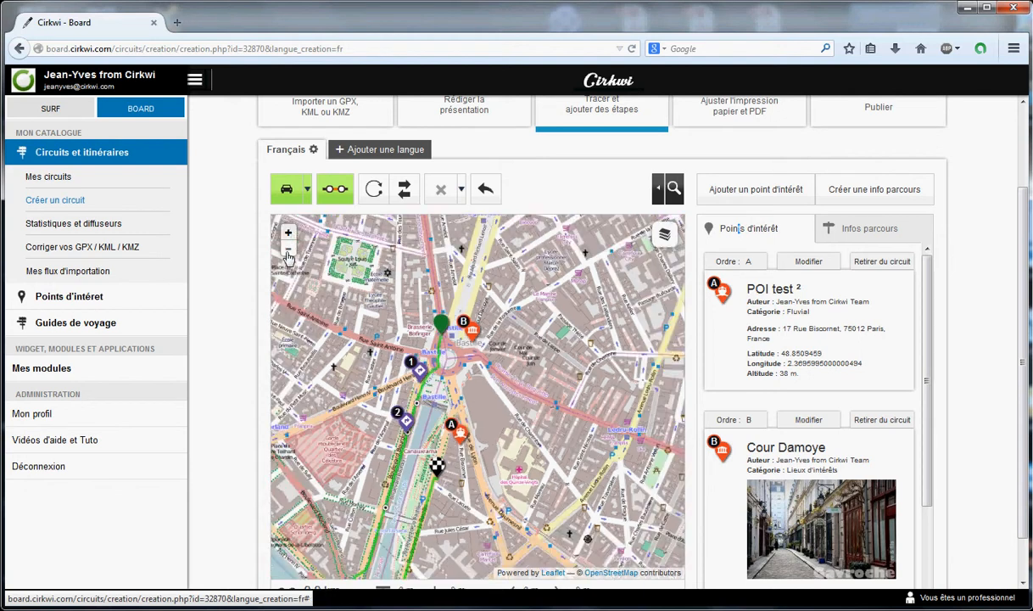
pyautogui.moveTo(568, 381); pyautogui.dragTo(575, 337)
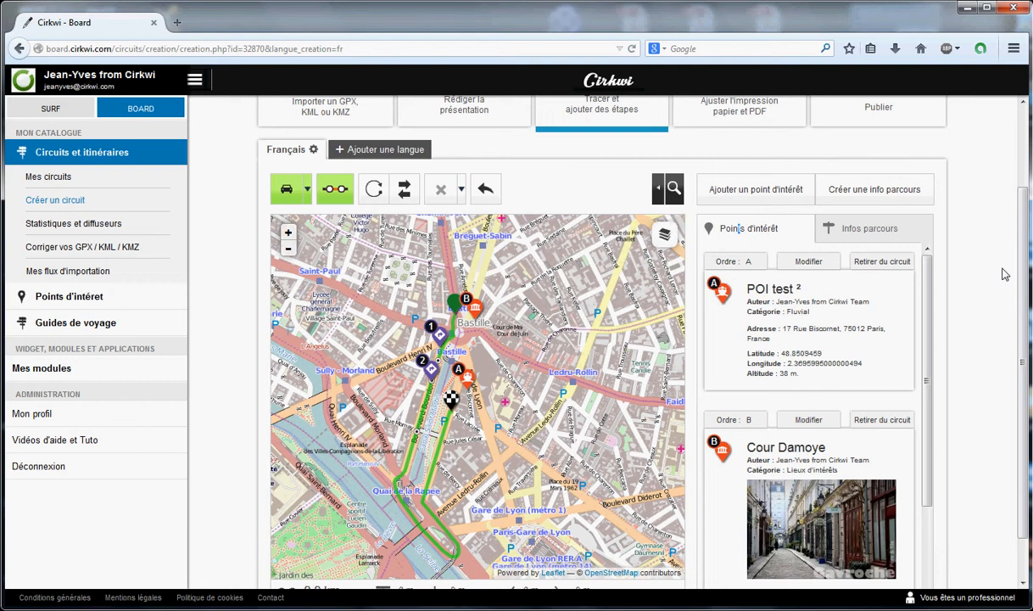
pyautogui.scroll(-1, 975, 254)
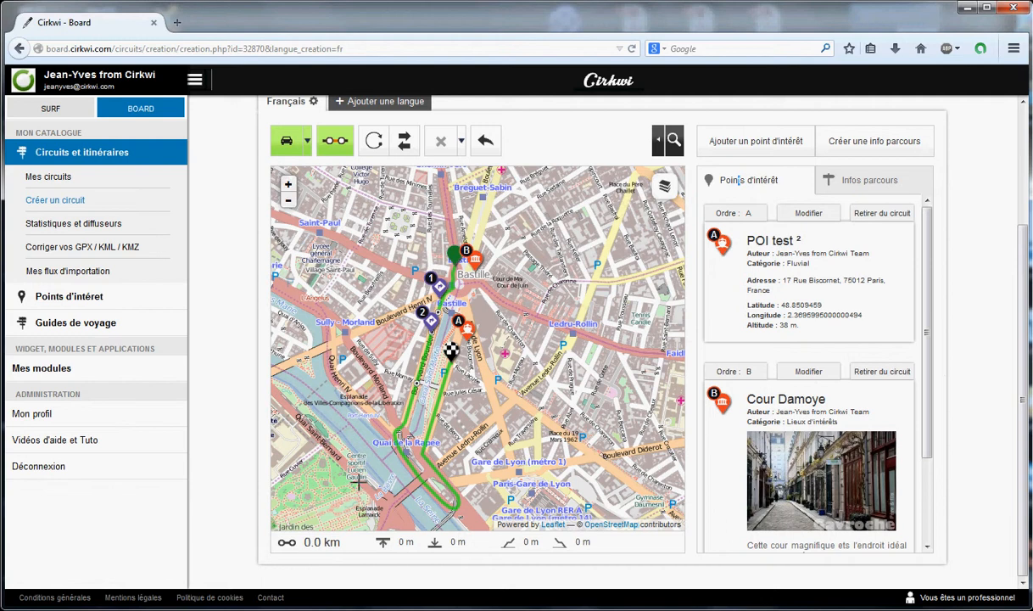
pyautogui.moveTo(193, 610)
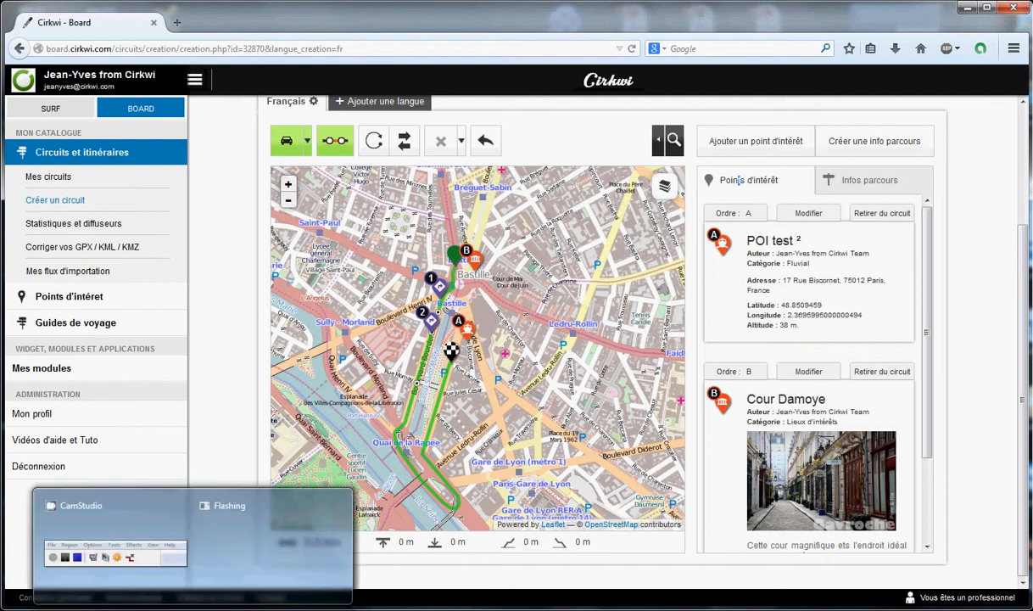